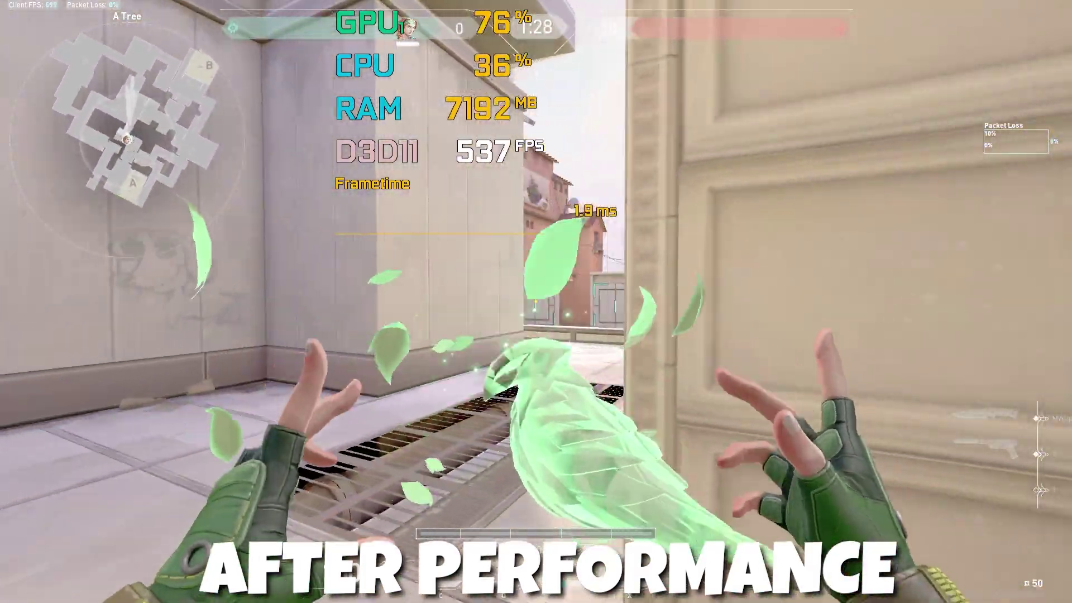
Push from Mid Courtyard into Mid Market with the Ghost pistol, flashing with the hawk and firing shots
key(e)
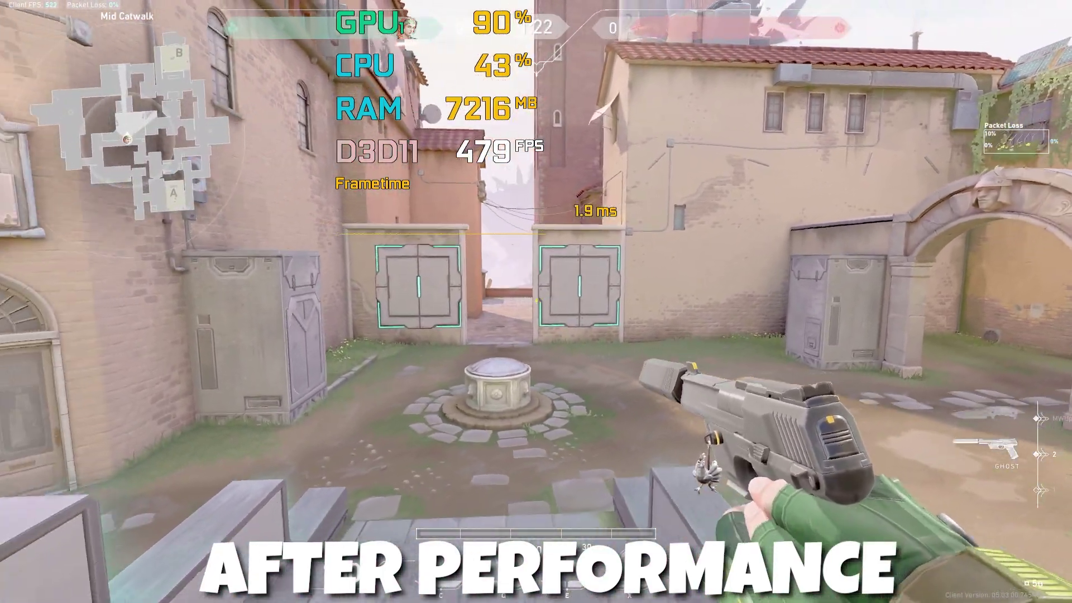
key(w)
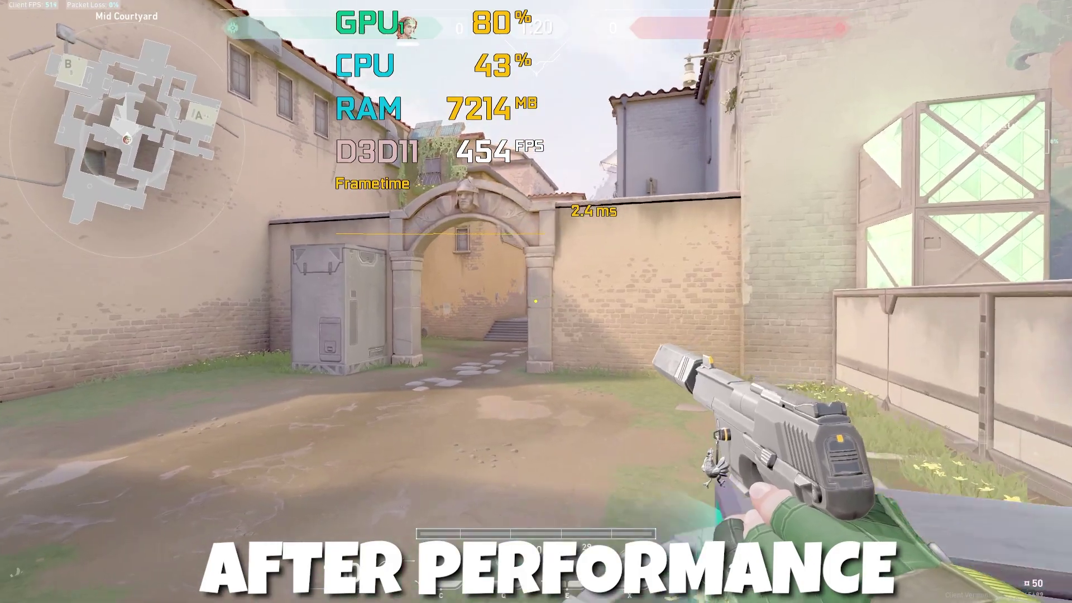
click(536, 302)
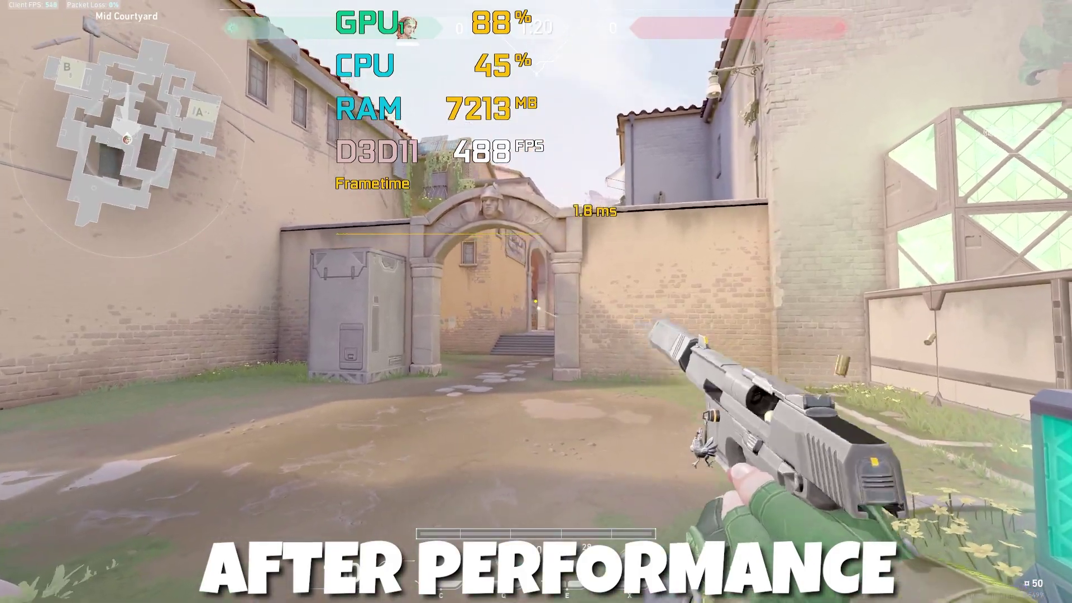
key(w)
key(3)
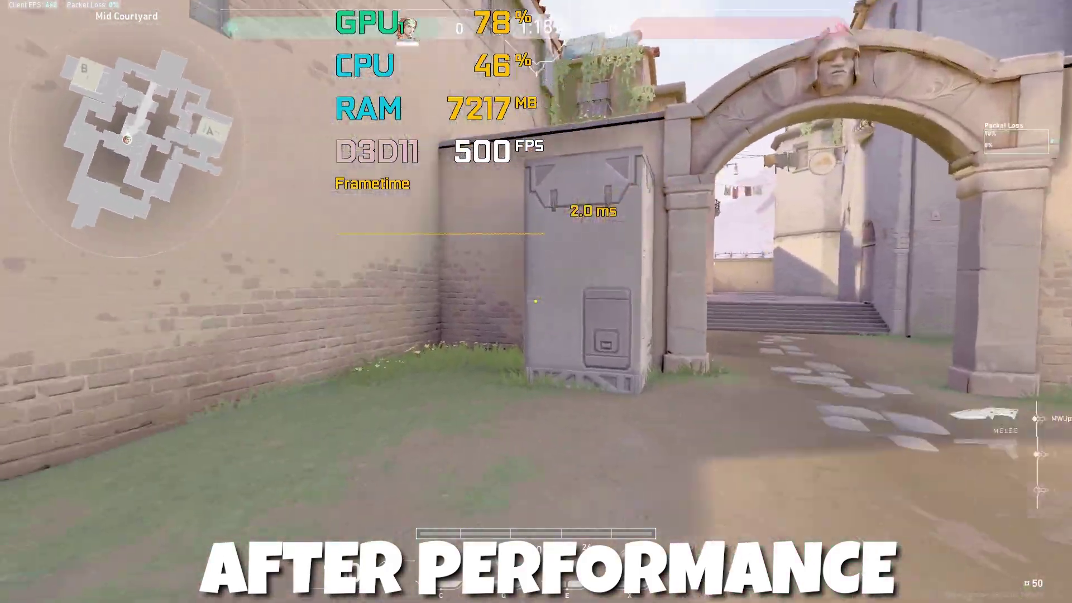
key(w)
key(2)
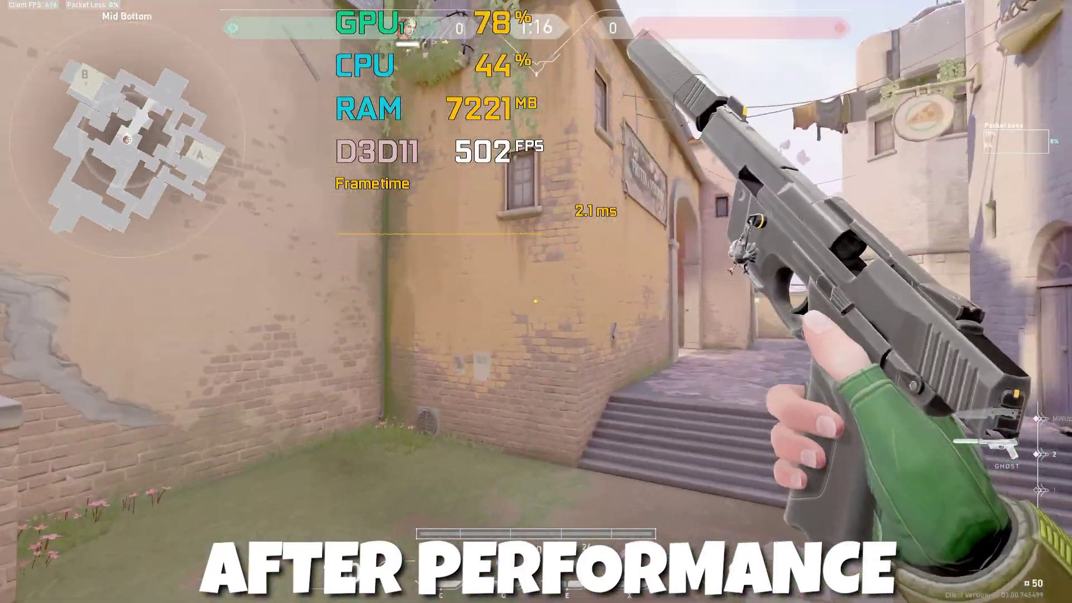
key(w)
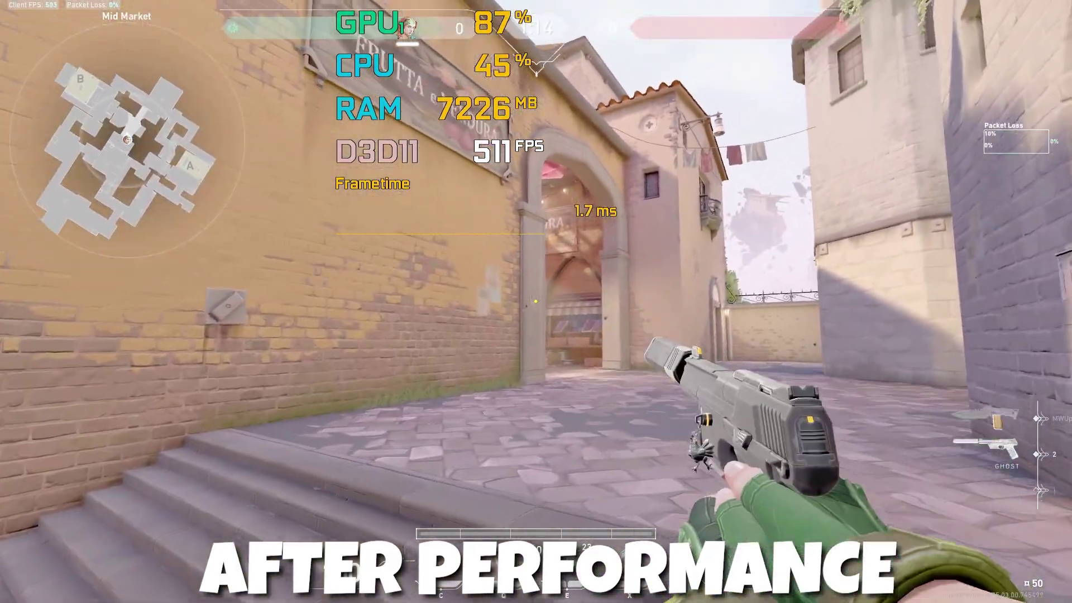
click(535, 301)
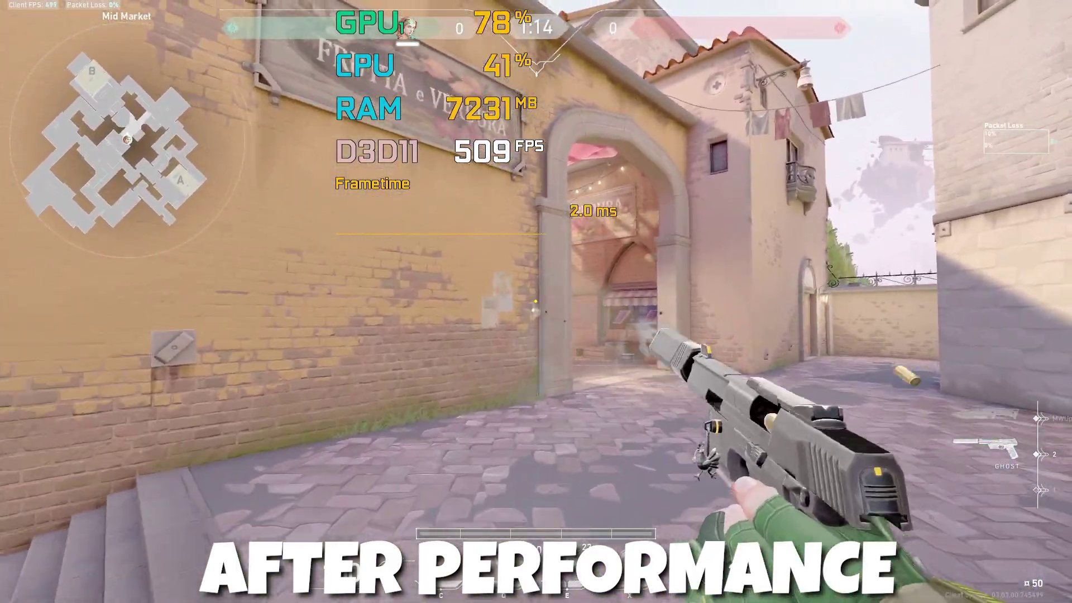
key(w)
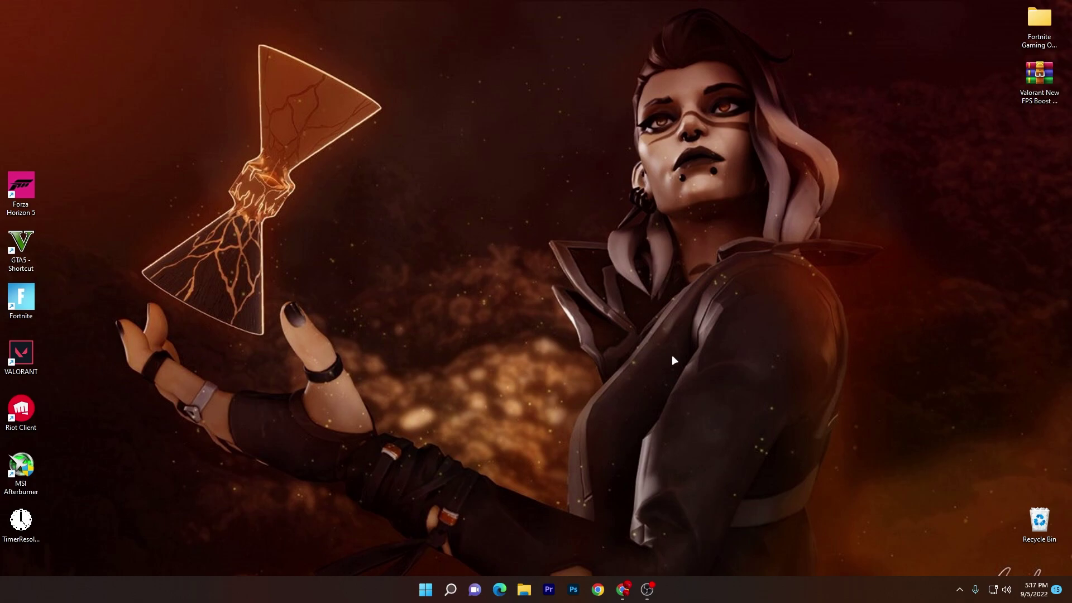
Move the archive icon aside, then open the Valorant FPS boost pack post on uptopacks.com in Chrome
drag(1039, 75, 496, 142)
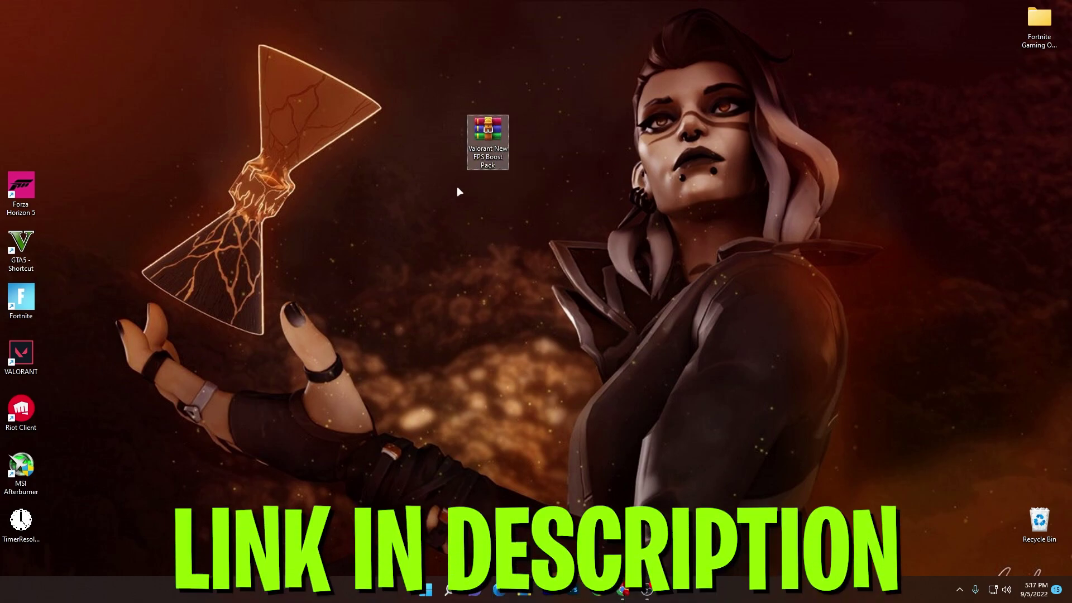
click(625, 587)
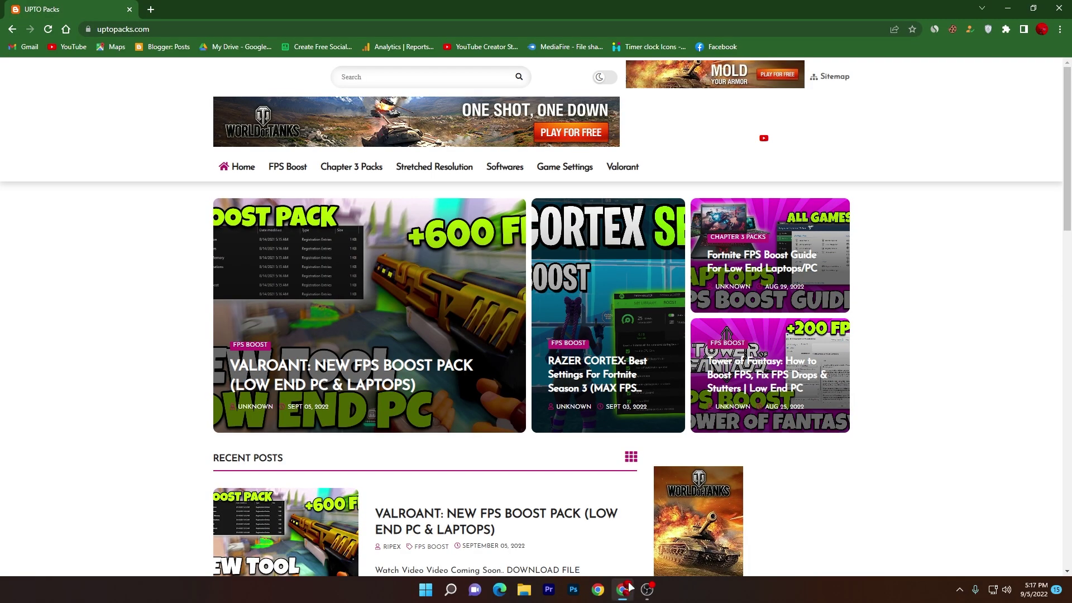
scroll(280, 195, down, 1)
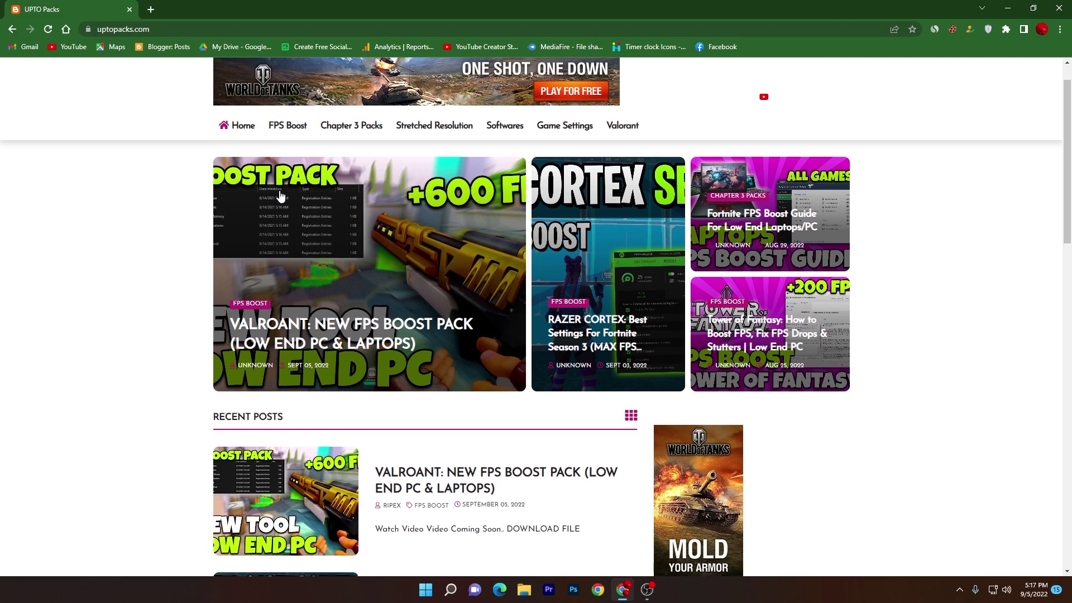
scroll(419, 286, down, 3)
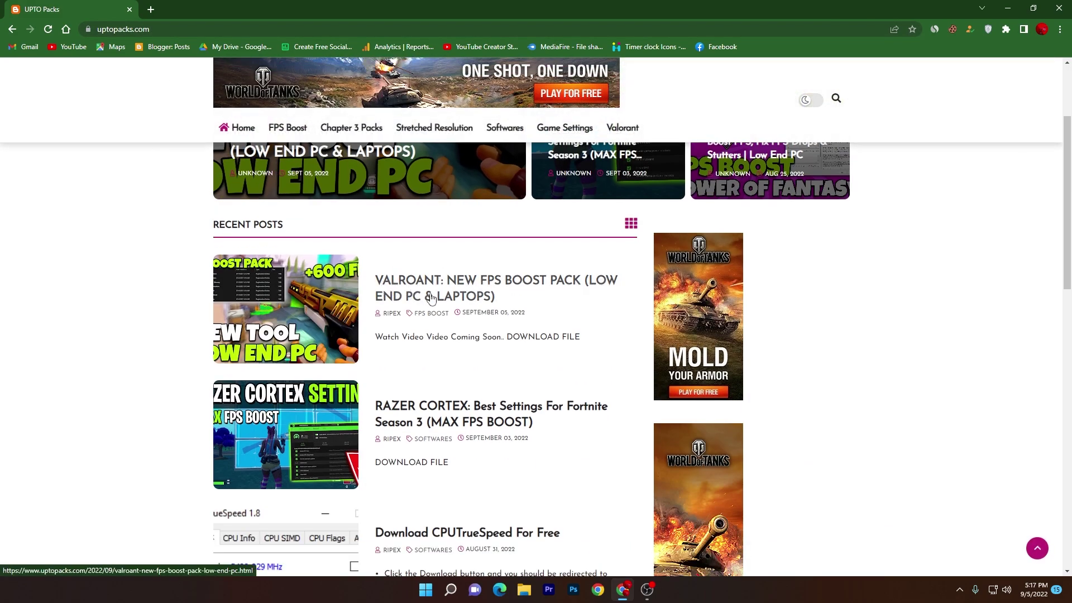
click(295, 309)
click(93, 5)
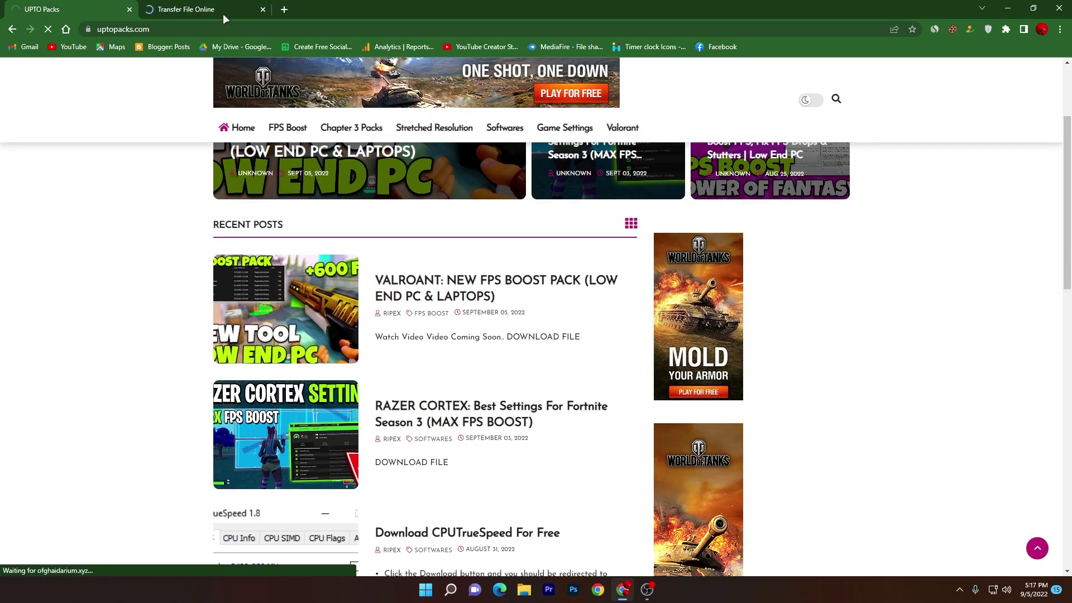
Close the extra ad tabs to get back to the MediaFire download page
click(263, 9)
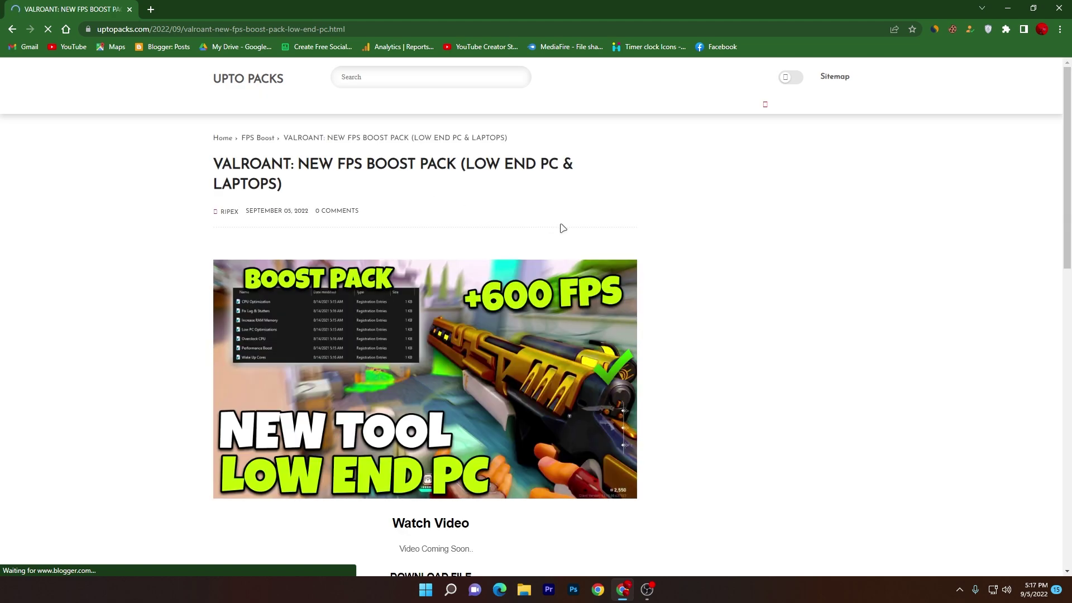
scroll(464, 239, down, 8)
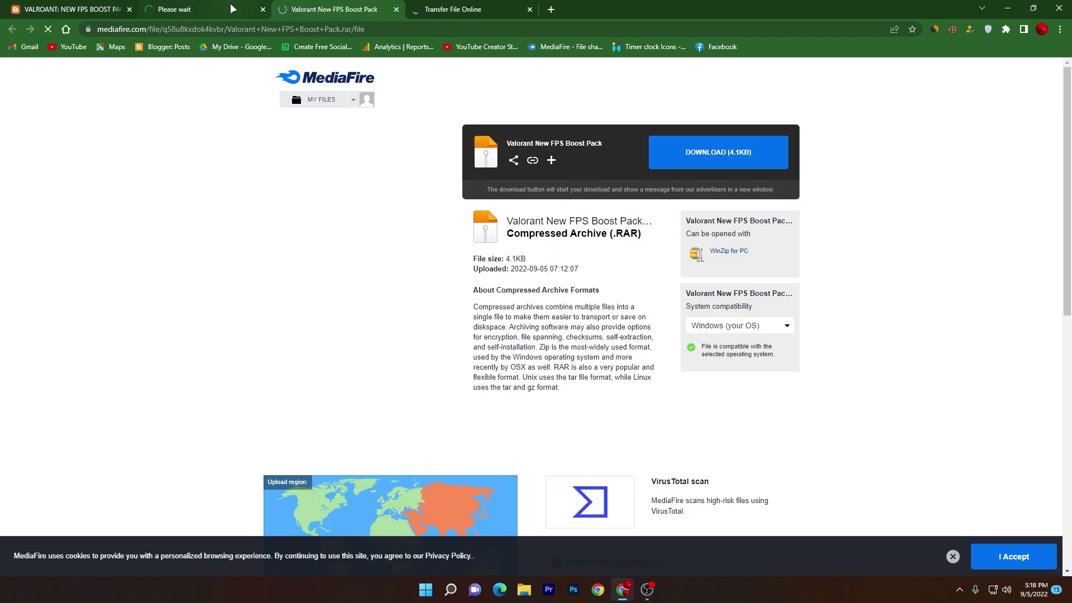
click(492, 10)
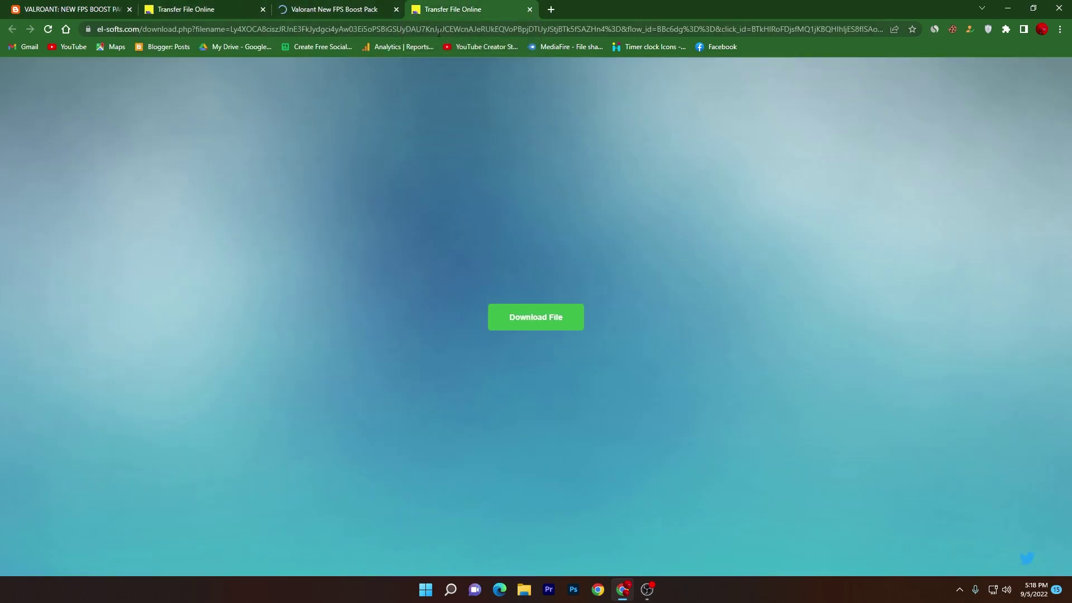
click(530, 9)
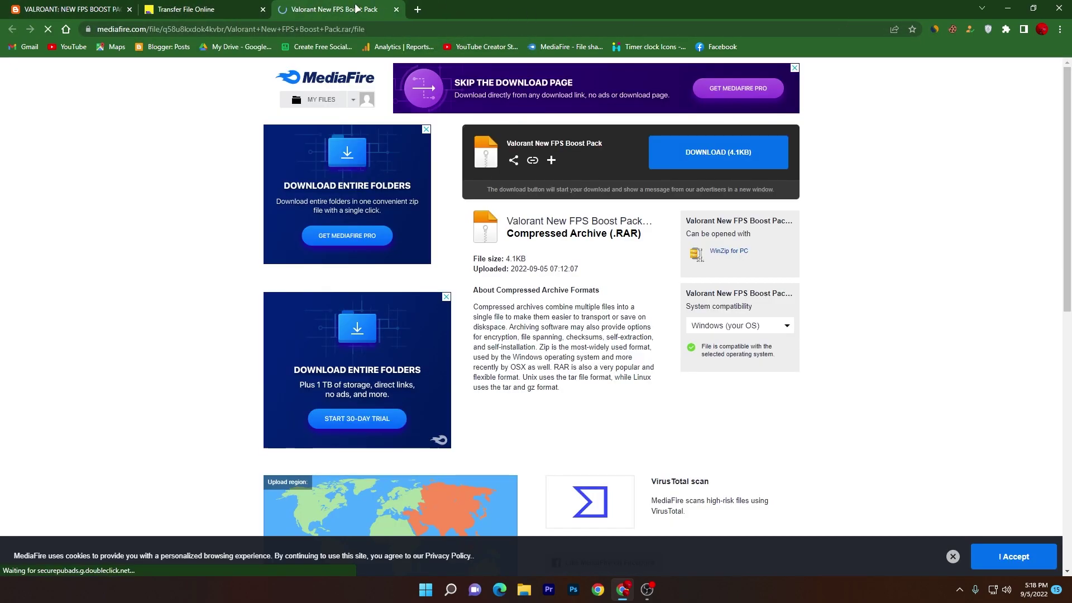
Download the 4.1KB boost pack RAR to Downloads and close the pop-up ad window
click(695, 156)
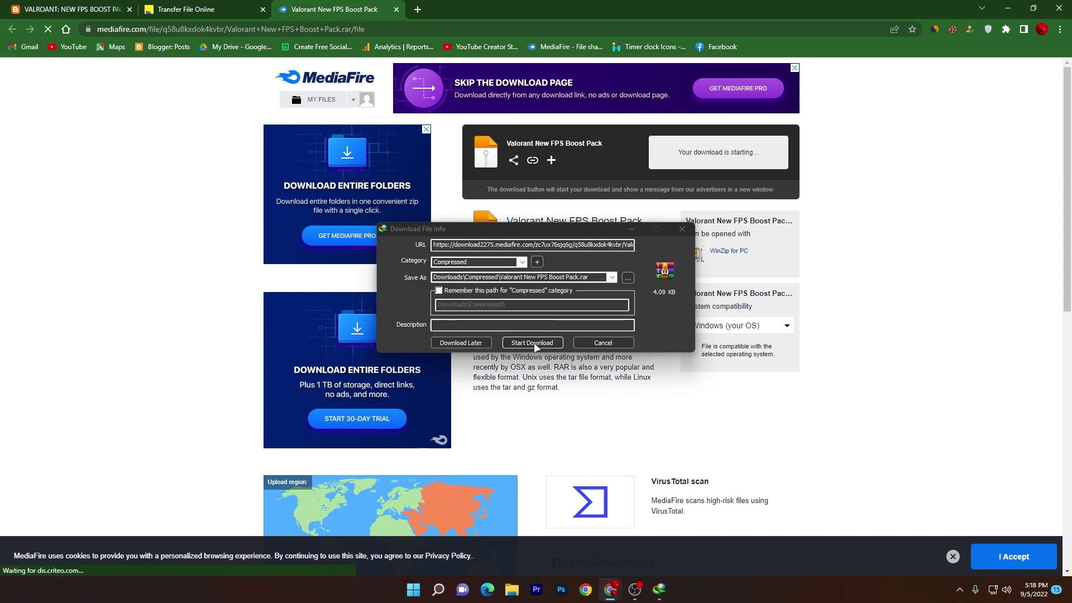
click(528, 344)
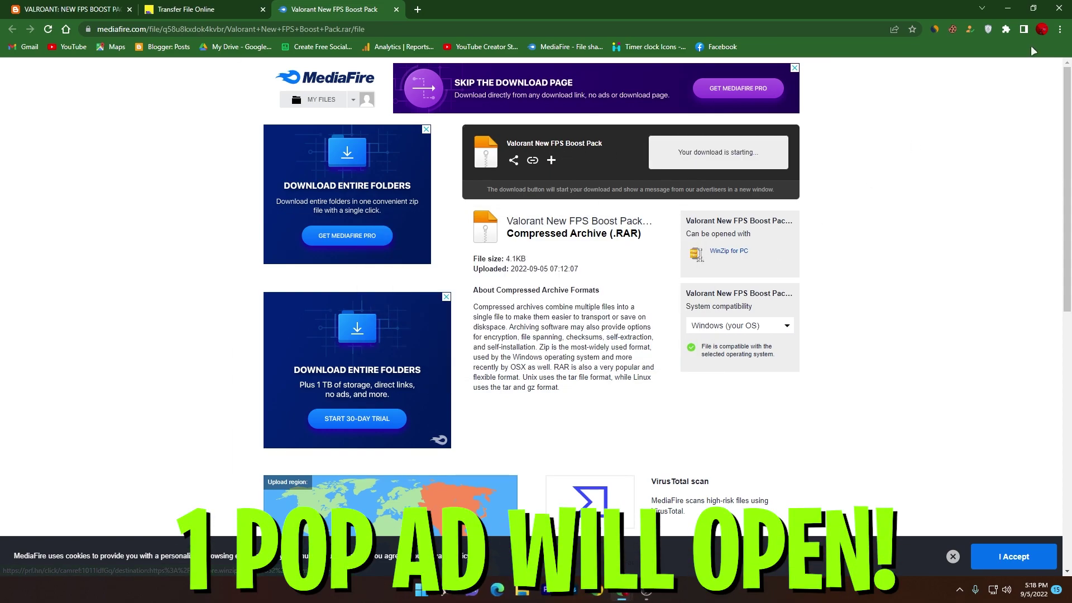
click(1007, 8)
click(813, 52)
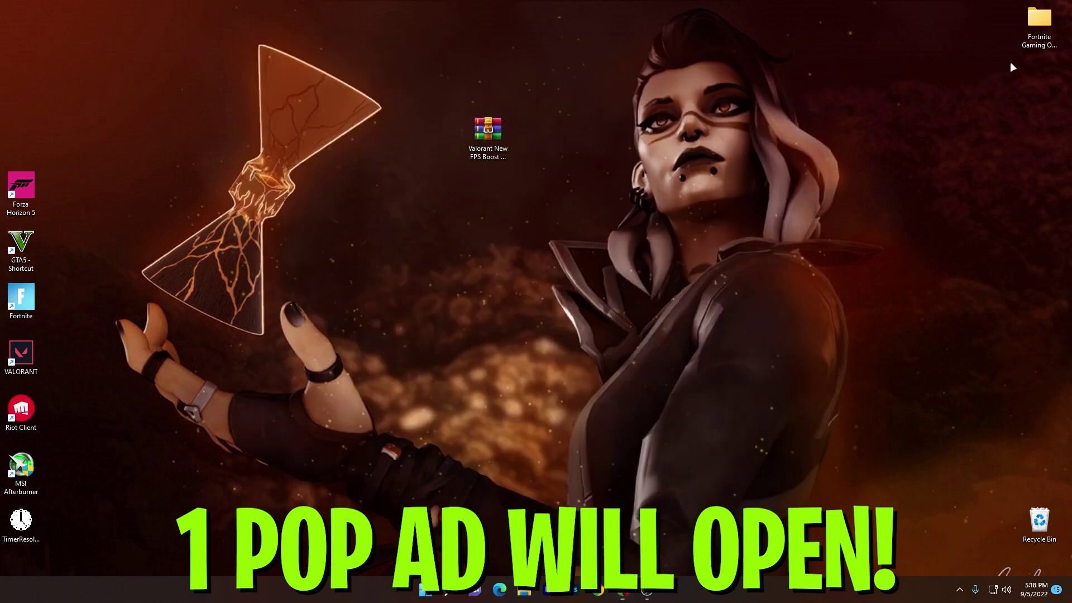
Extract the boost pack RAR onto the desktop with WinRAR and place the new folder beside it
drag(437, 101, 552, 187)
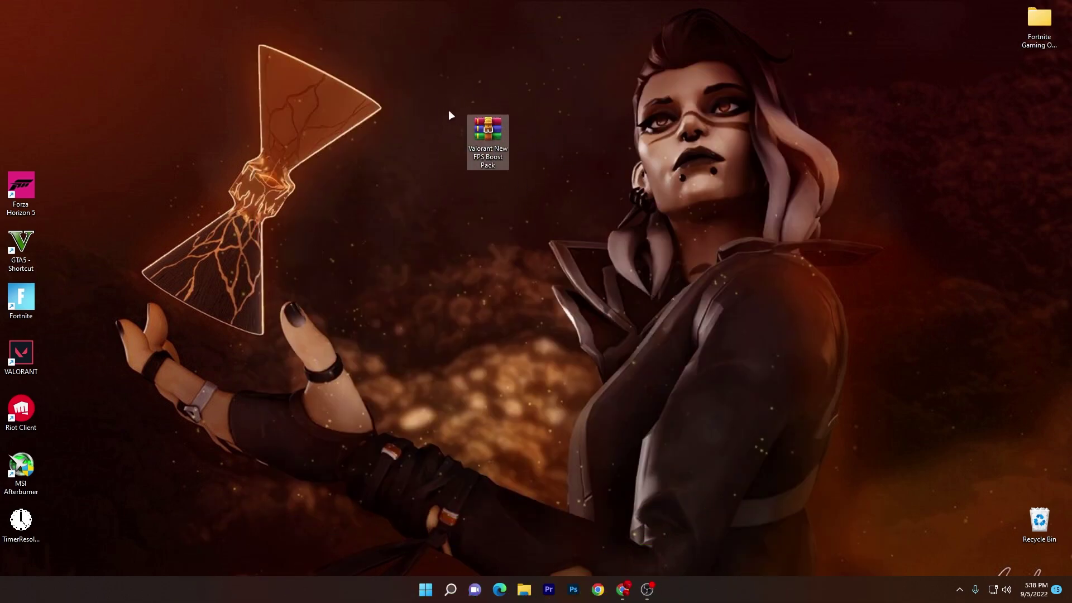
right_click(491, 123)
click(533, 257)
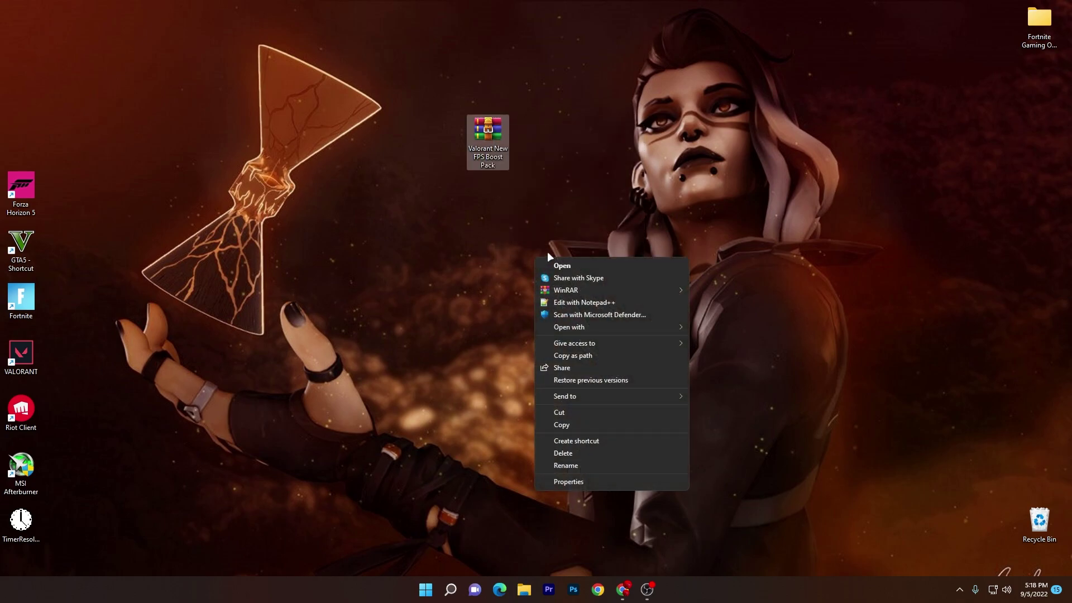
mouse_move(580, 290)
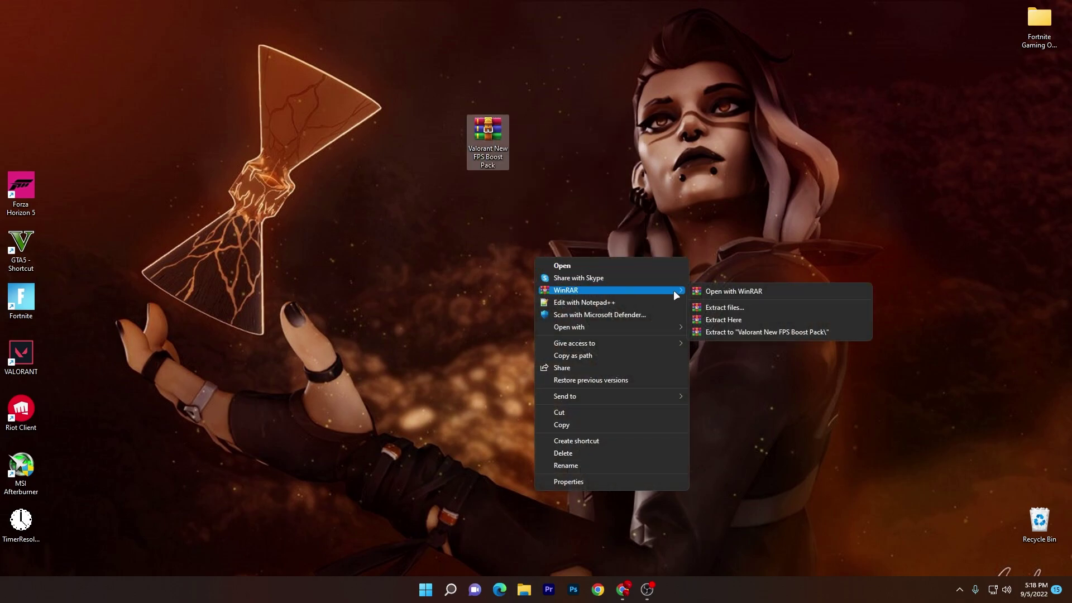
click(730, 321)
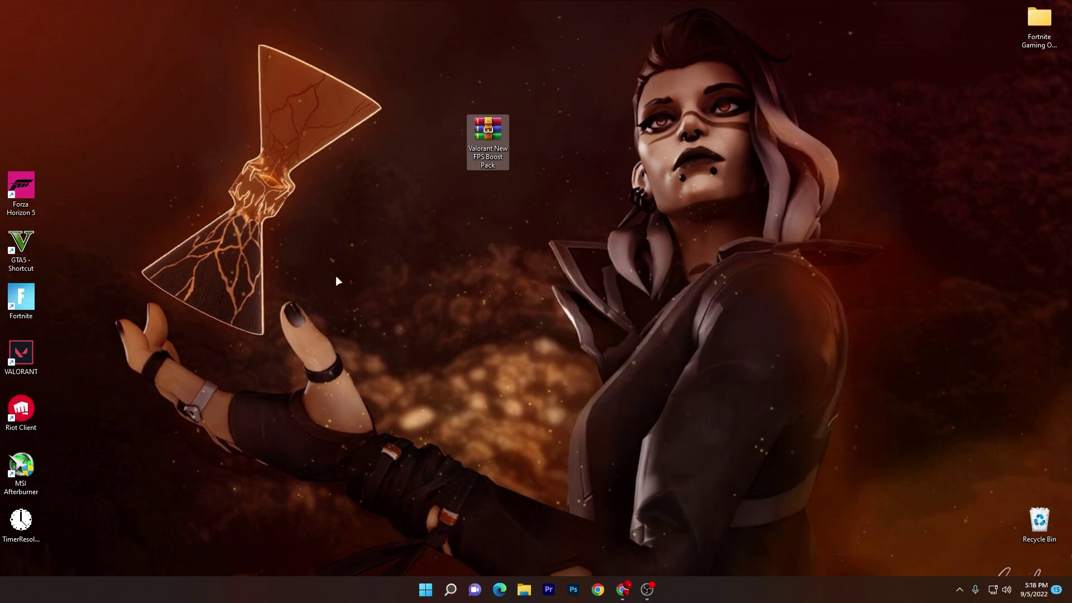
click(32, 37)
drag(560, 152, 558, 149)
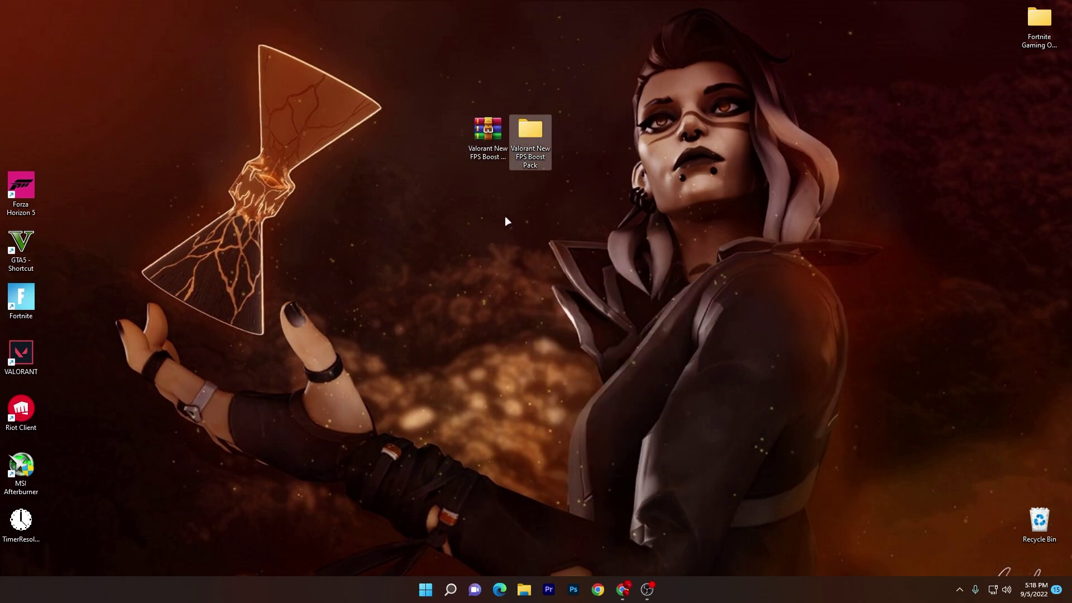
Open the boost pack folder to reveal FPS Boost Registry Tweaks, Delete Junk Files and Windows Optimization For Gaming
double_click(543, 132)
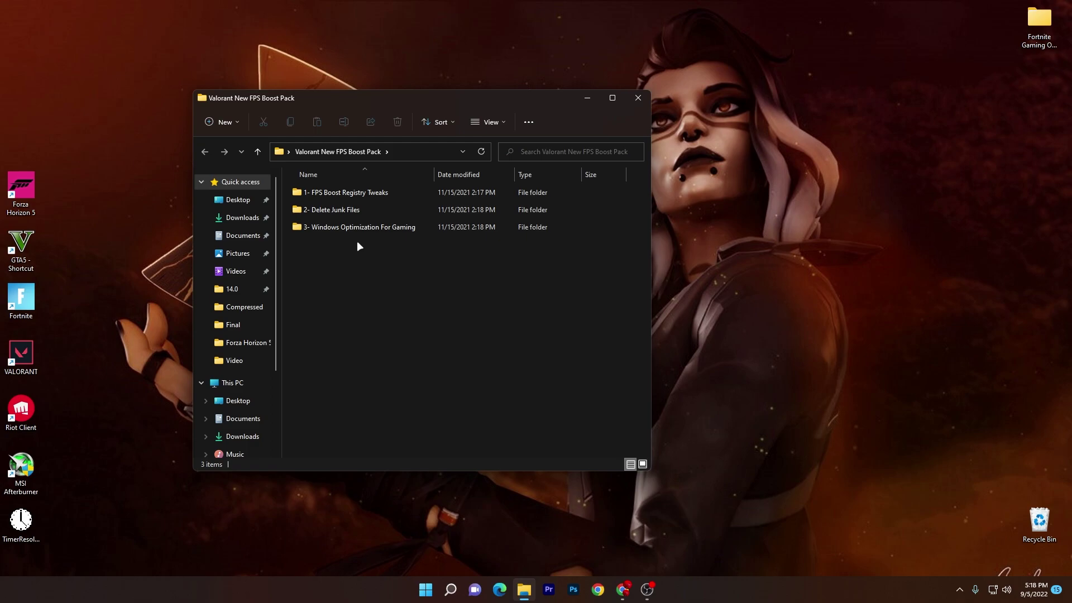
drag(338, 261, 442, 190)
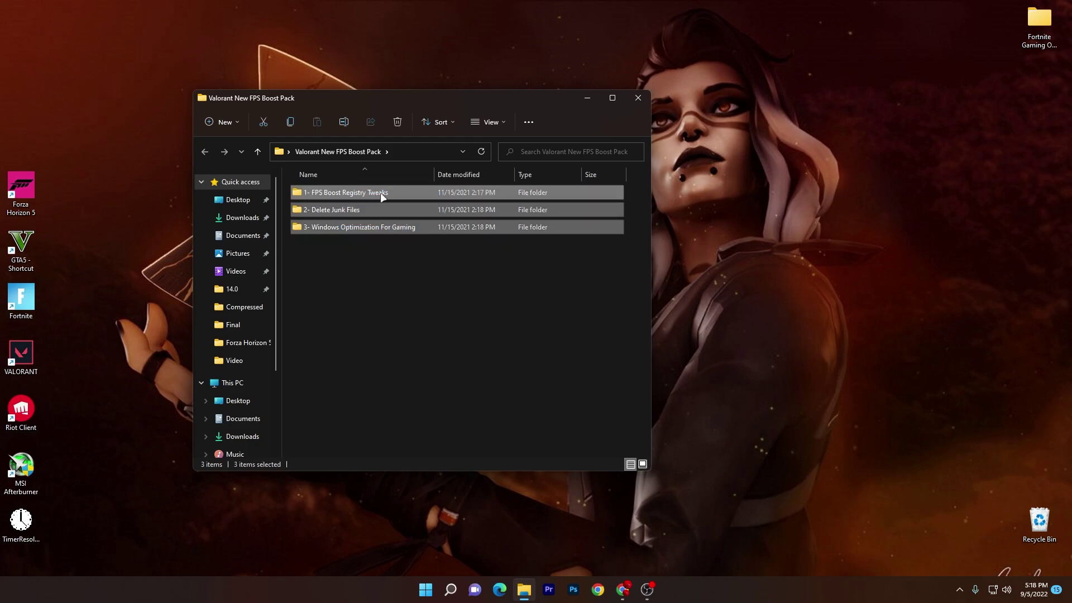
click(320, 218)
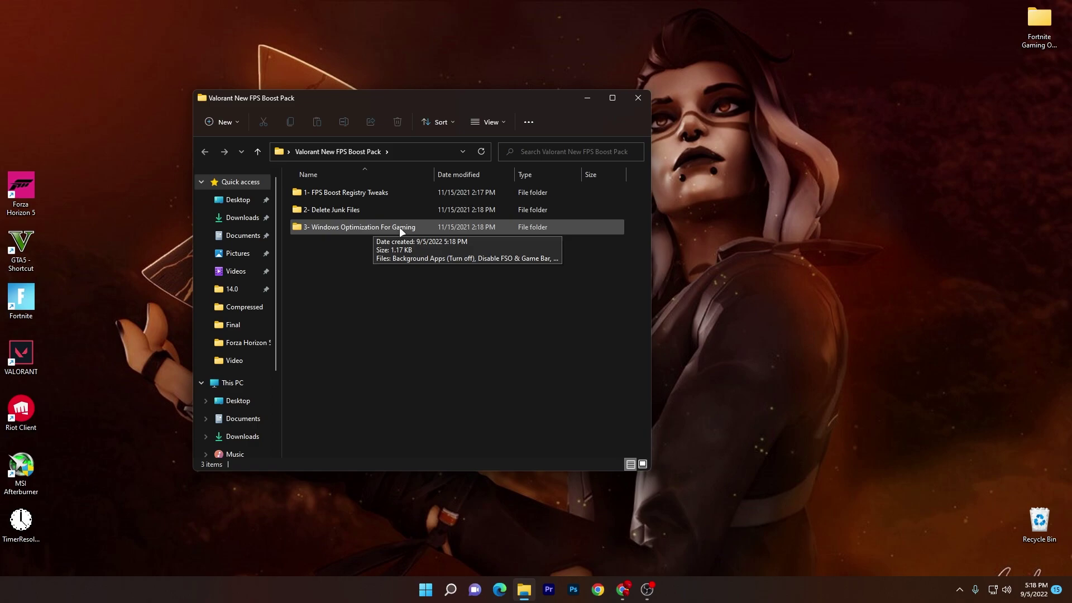
Open 1- FPS Boost Registry Tweaks and merge CPU Optimization into the registry
double_click(375, 193)
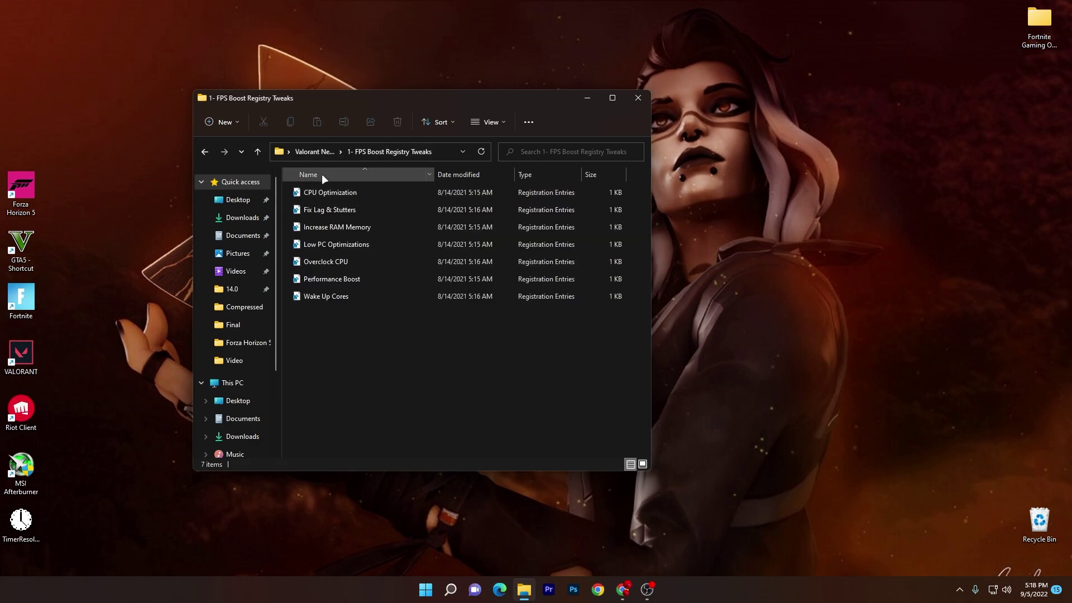
drag(339, 345, 360, 189)
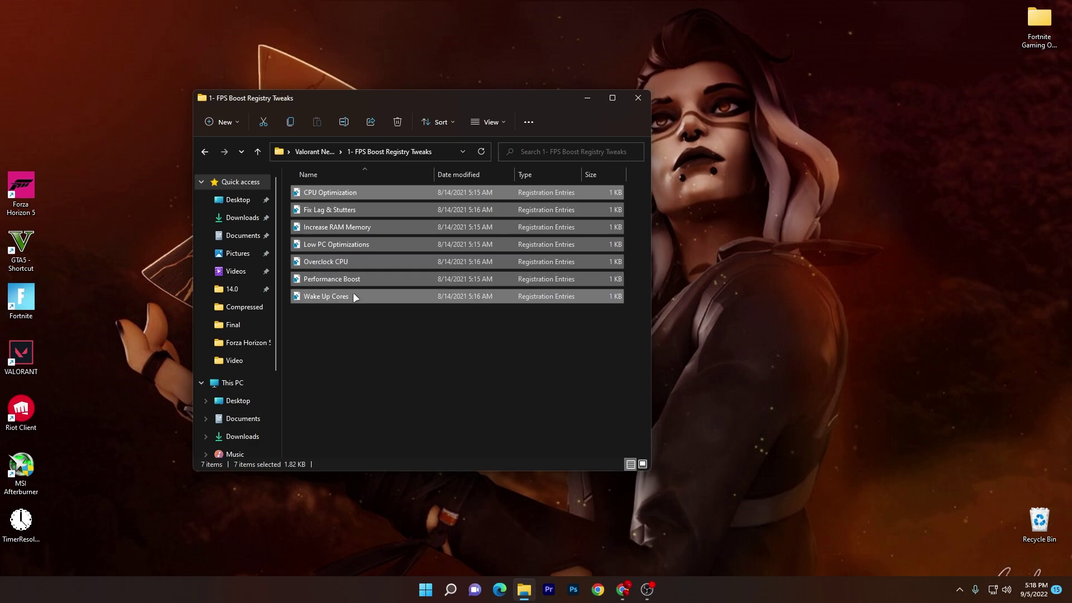
click(365, 334)
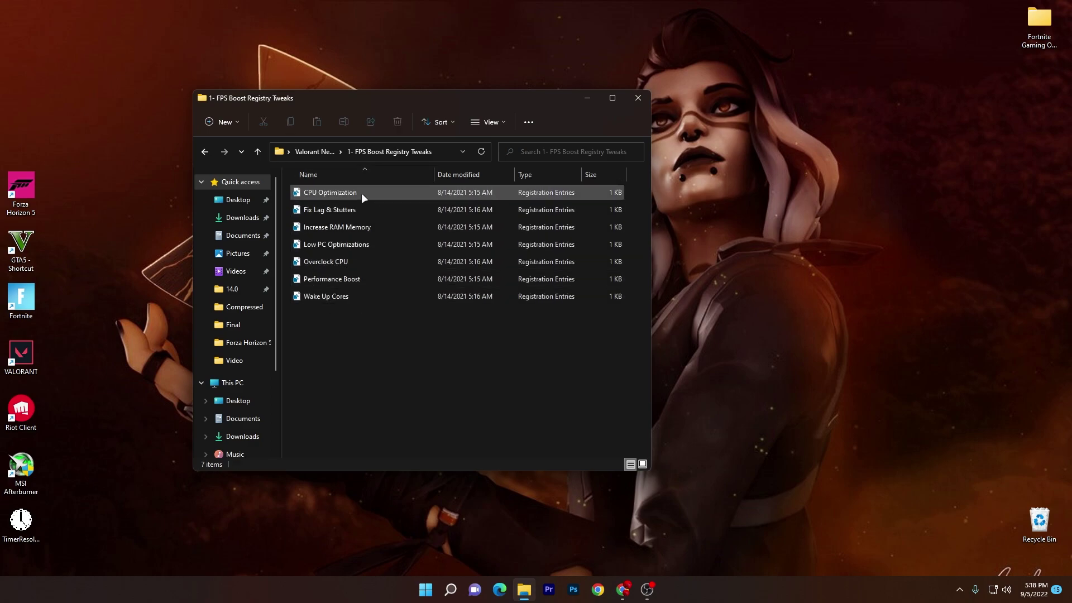
double_click(310, 191)
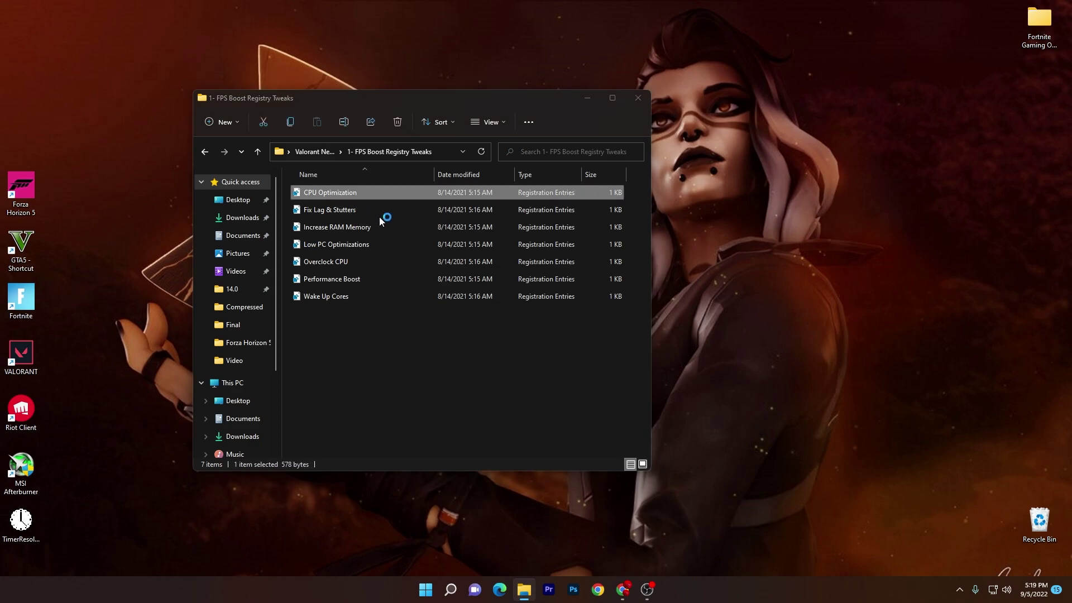
click(394, 393)
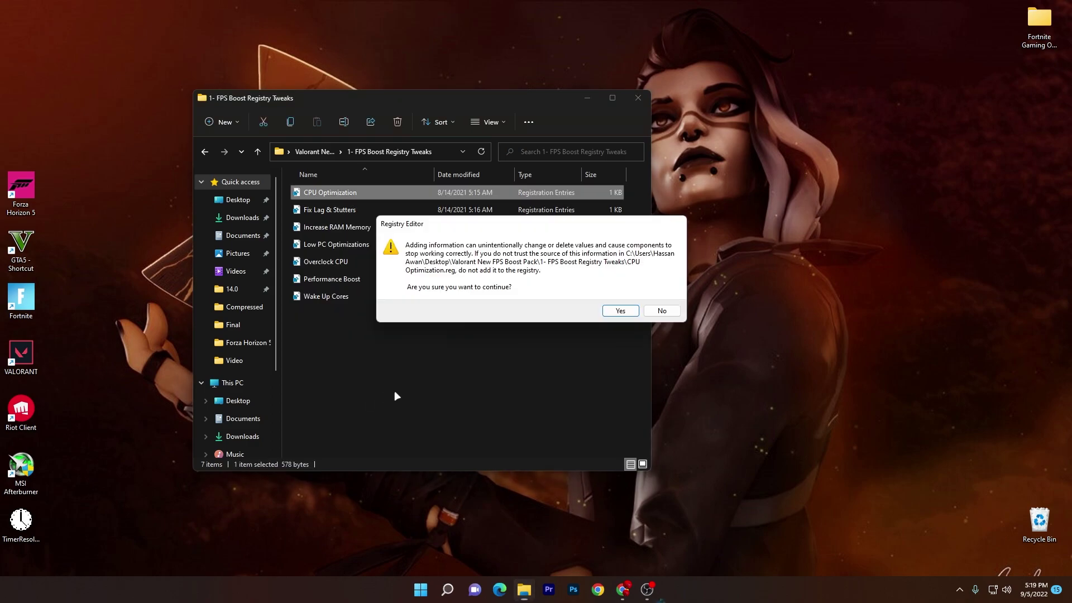
click(621, 311)
click(666, 299)
Merge the Fix Lag & Stutters and Low PC Optimizations tweaks, accepting UAC and Registry Editor prompts
drag(345, 325, 385, 210)
click(385, 210)
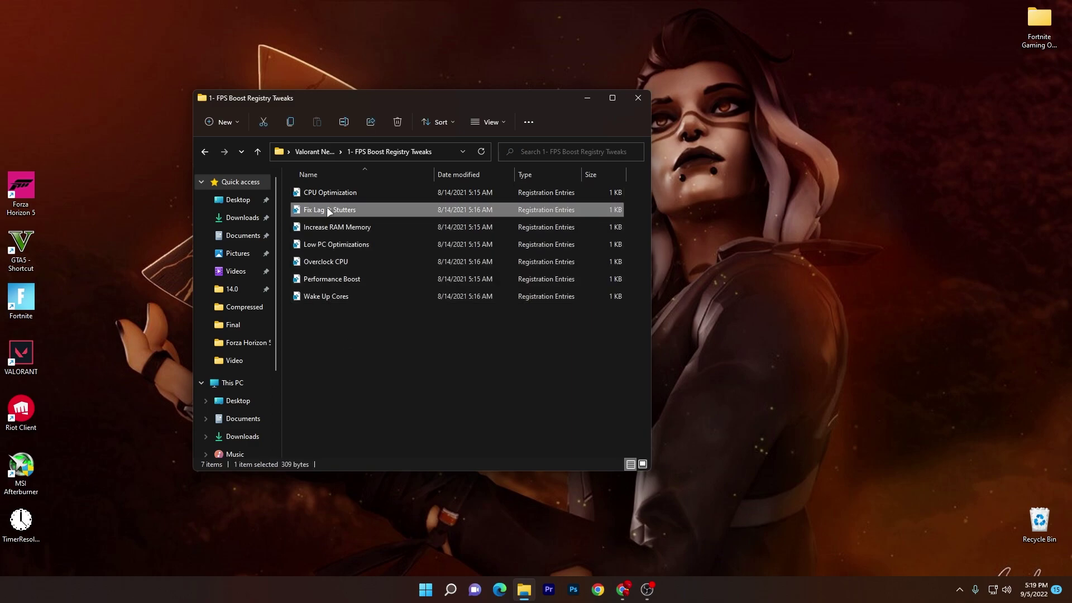
double_click(330, 210)
click(365, 396)
click(619, 310)
click(666, 299)
double_click(390, 244)
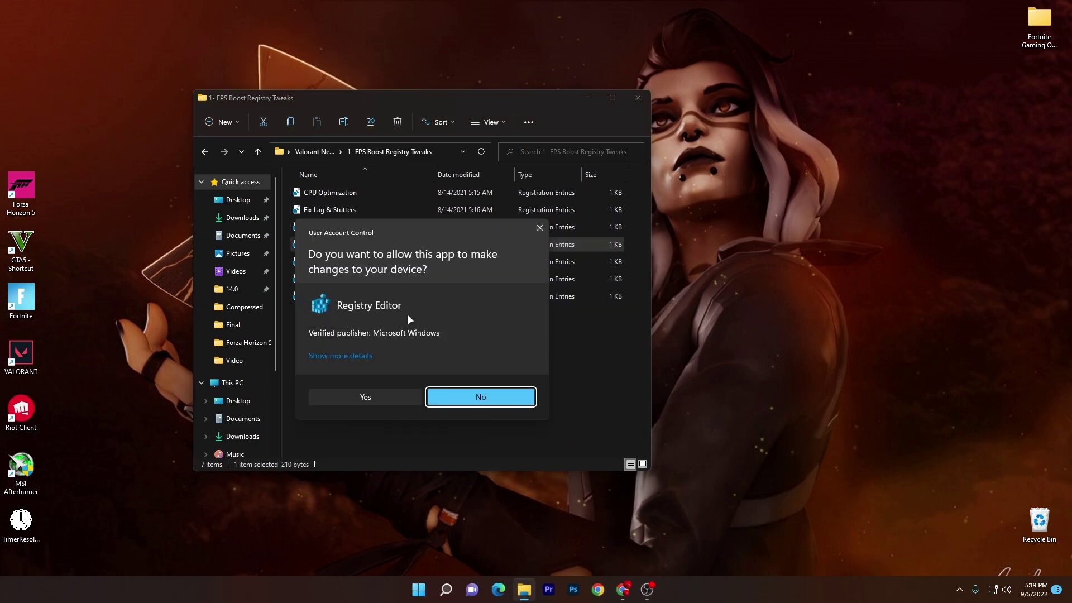
click(365, 396)
click(620, 299)
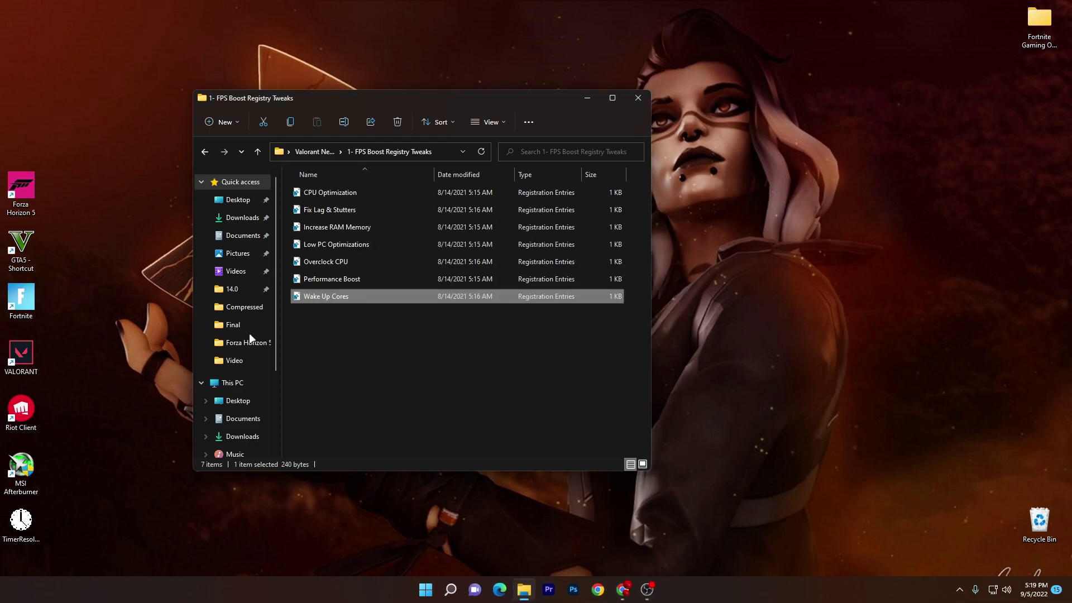
Open 2- Delete Junk Files from the pack folder and run the Delete Log Files script
click(314, 152)
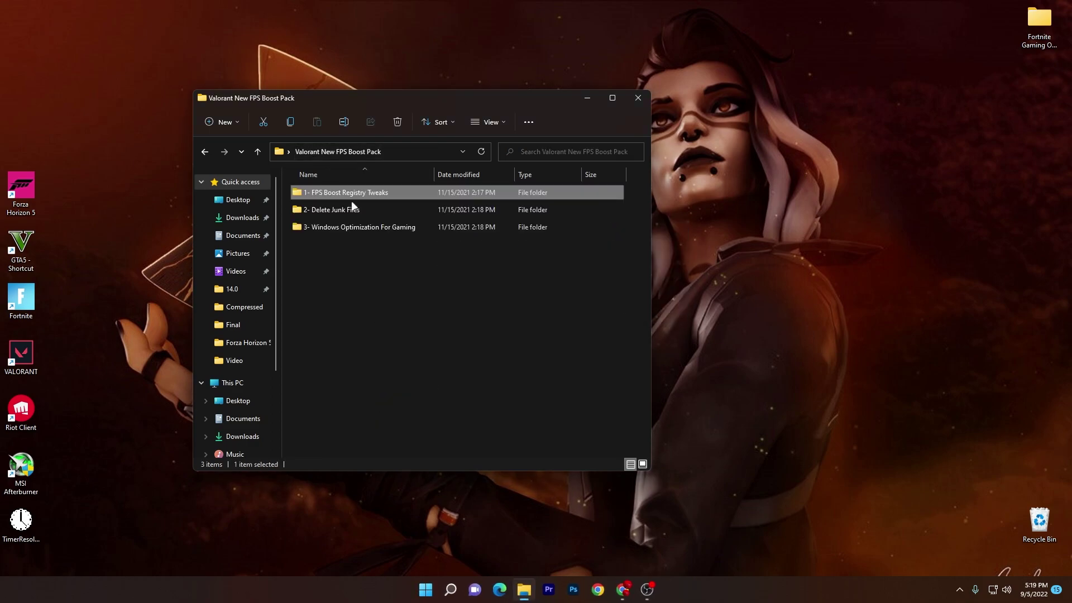
mouse_move(321, 210)
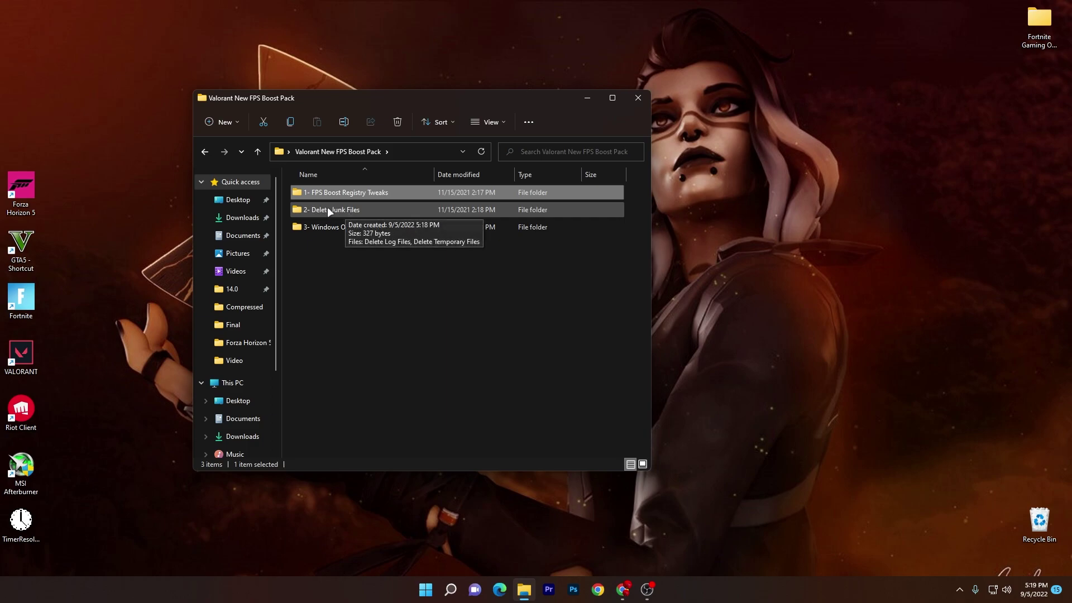
double_click(347, 209)
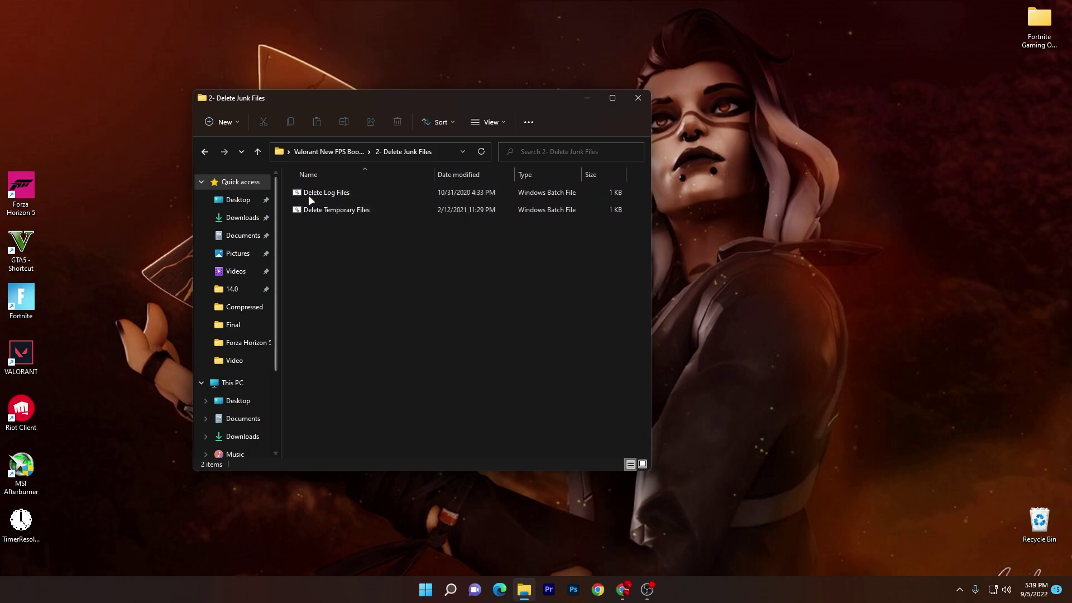
double_click(328, 194)
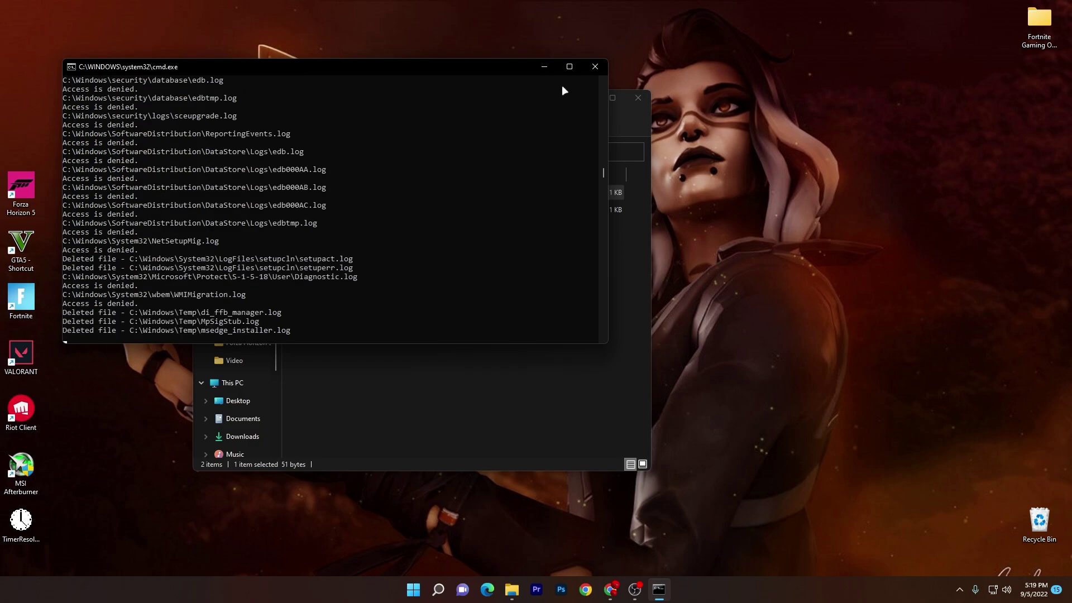
Rerun Delete Log Files as administrator and close its finished console
click(601, 66)
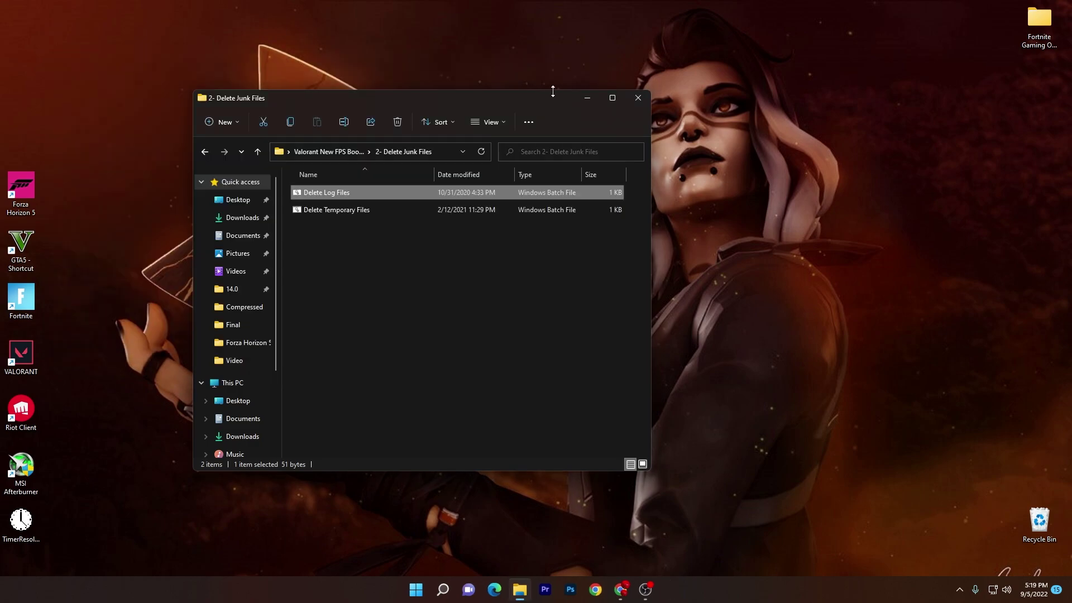
right_click(328, 193)
click(384, 246)
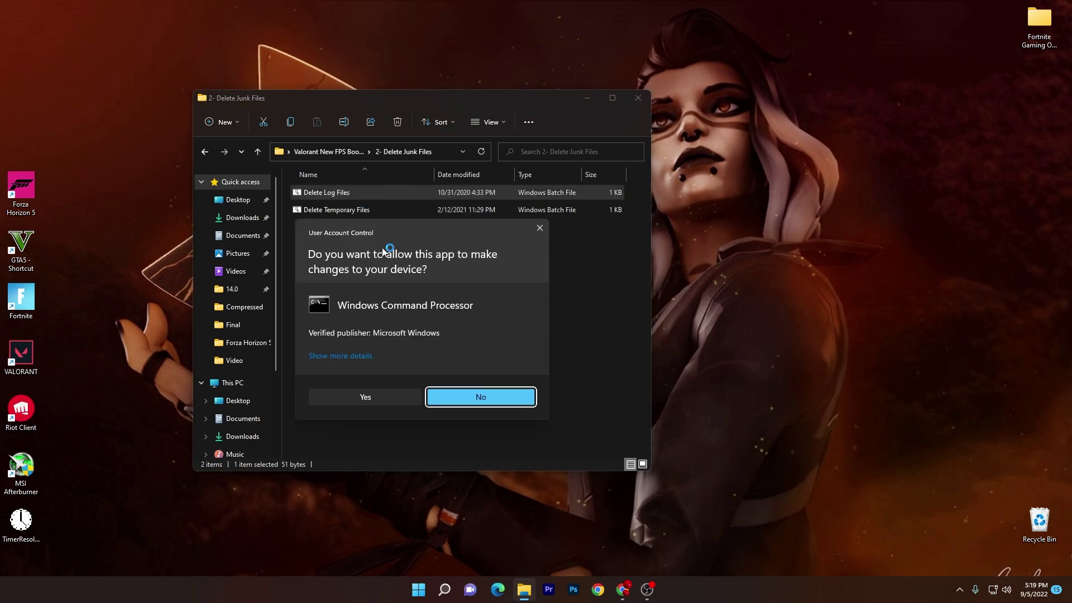
click(346, 399)
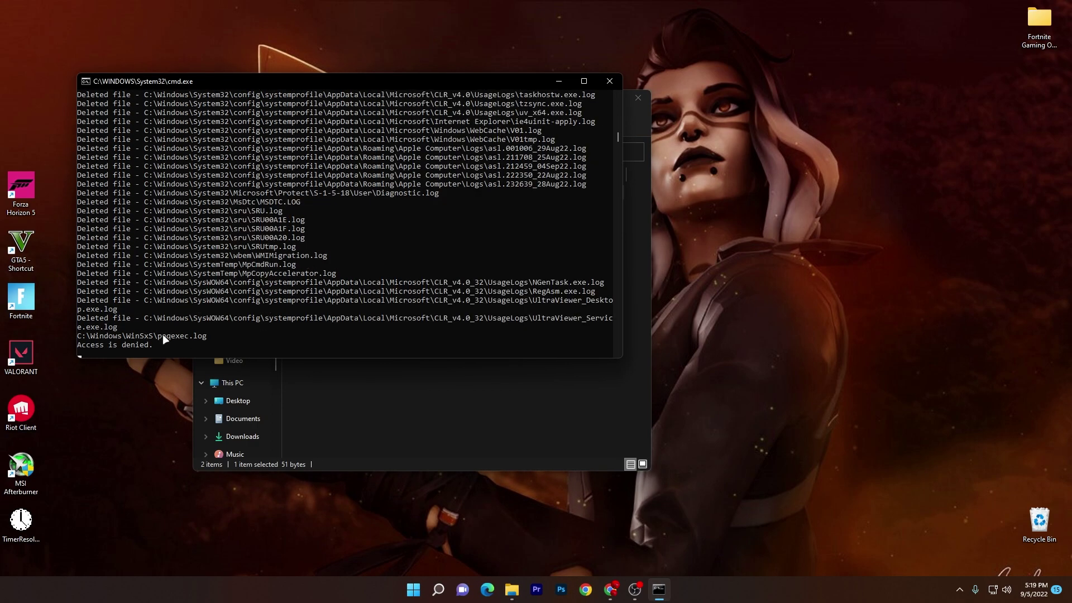
drag(439, 79, 513, 157)
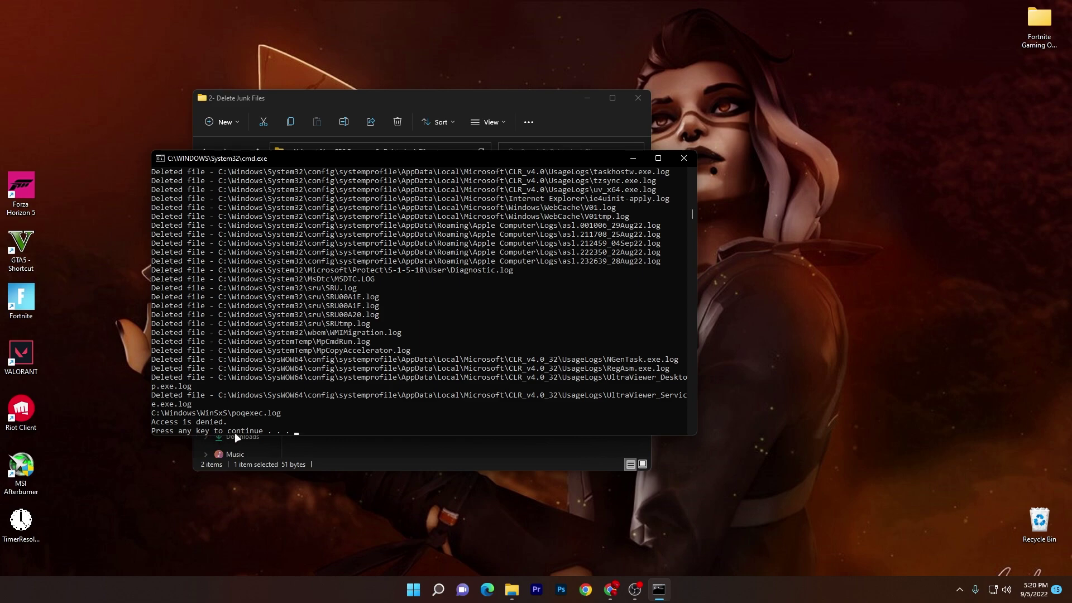
key(Return)
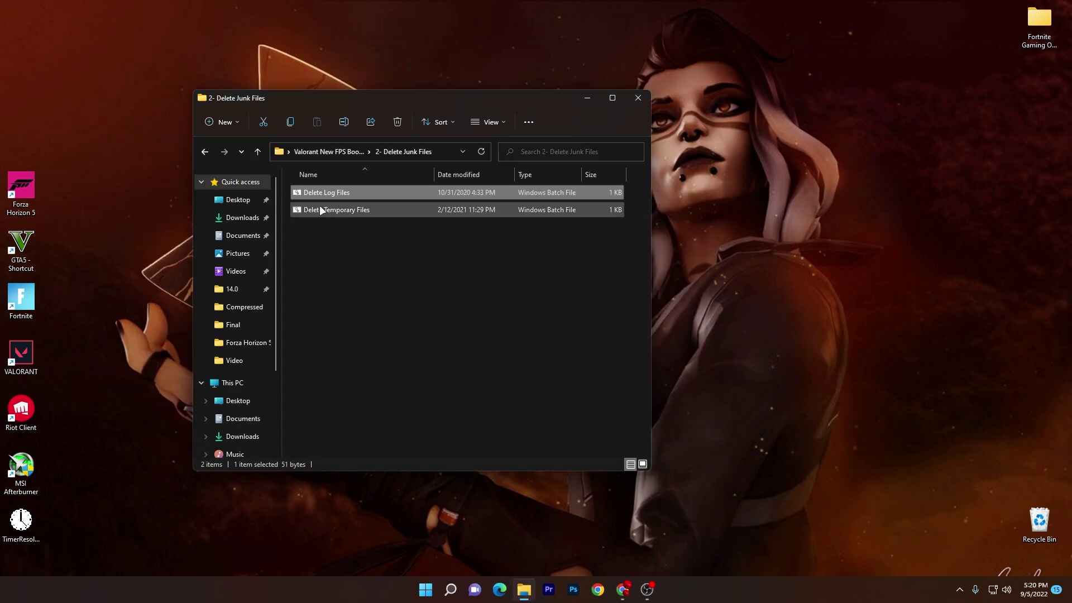
Run Delete Temporary Files as administrator, then close its finished console
right_click(335, 210)
click(384, 266)
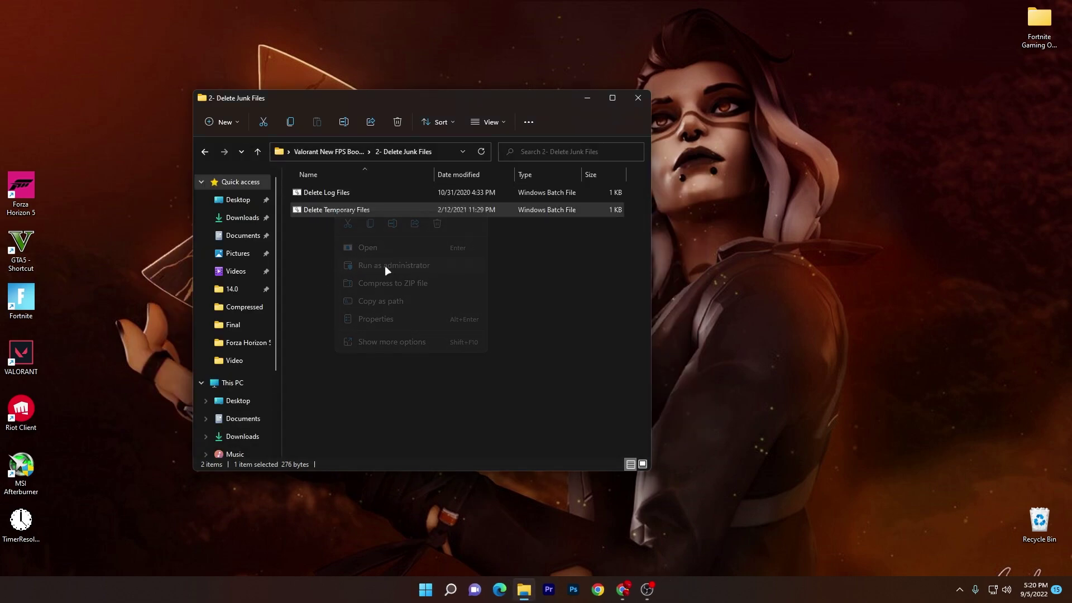
click(366, 397)
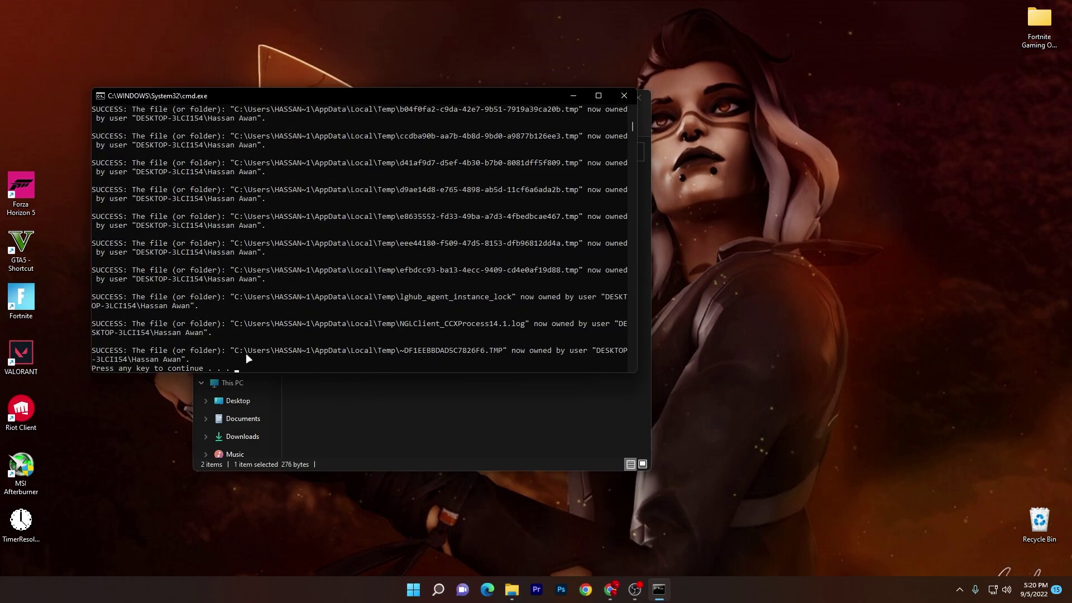
key(Return)
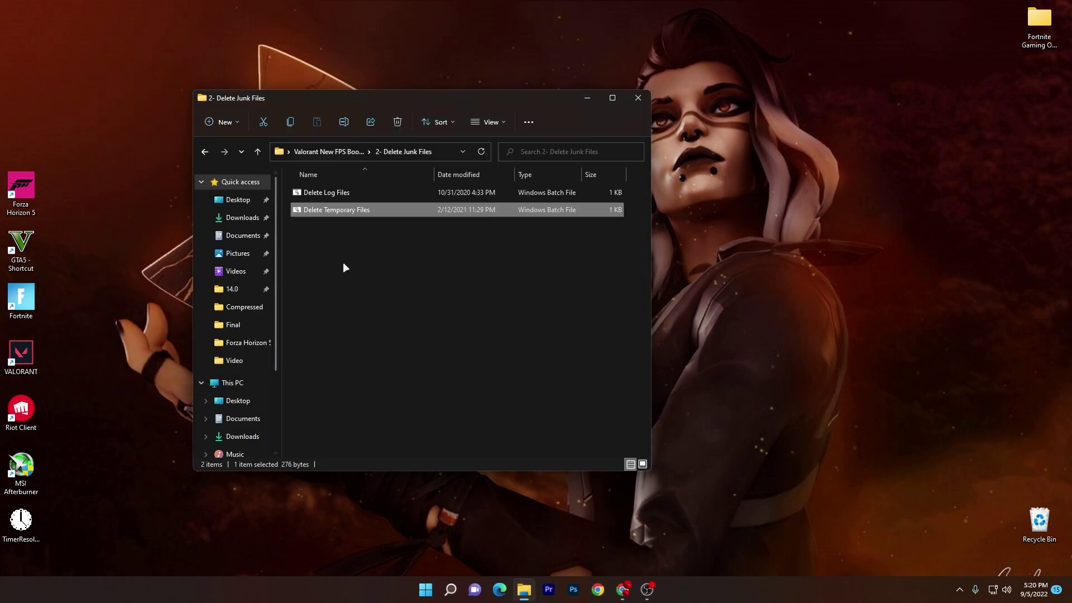
Open 3- Windows Optimization For Gaming and merge the Disable FSO & Game Bar tweak
click(315, 154)
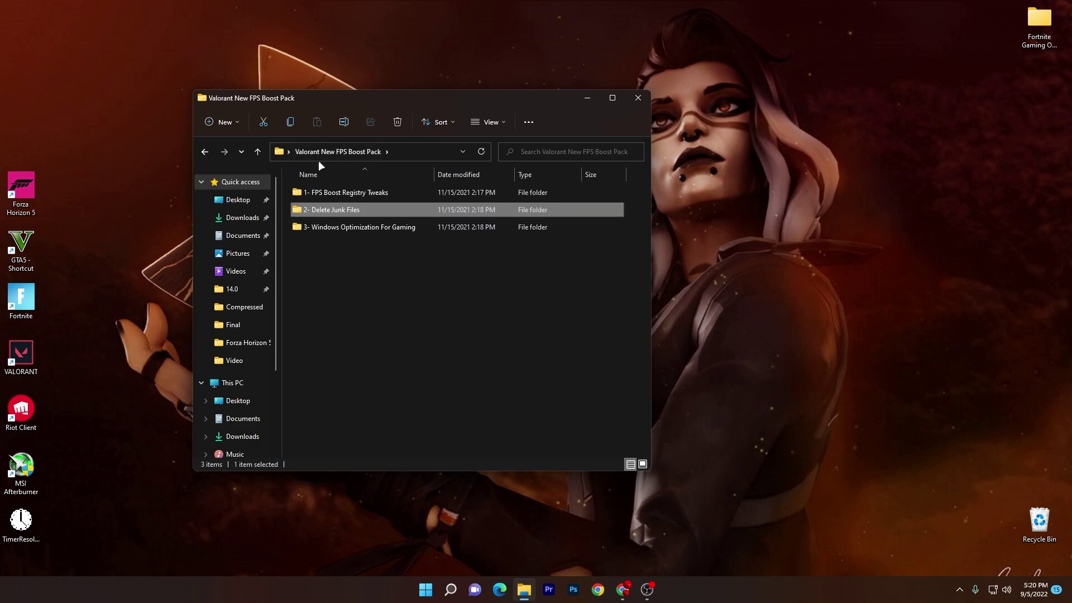
double_click(336, 225)
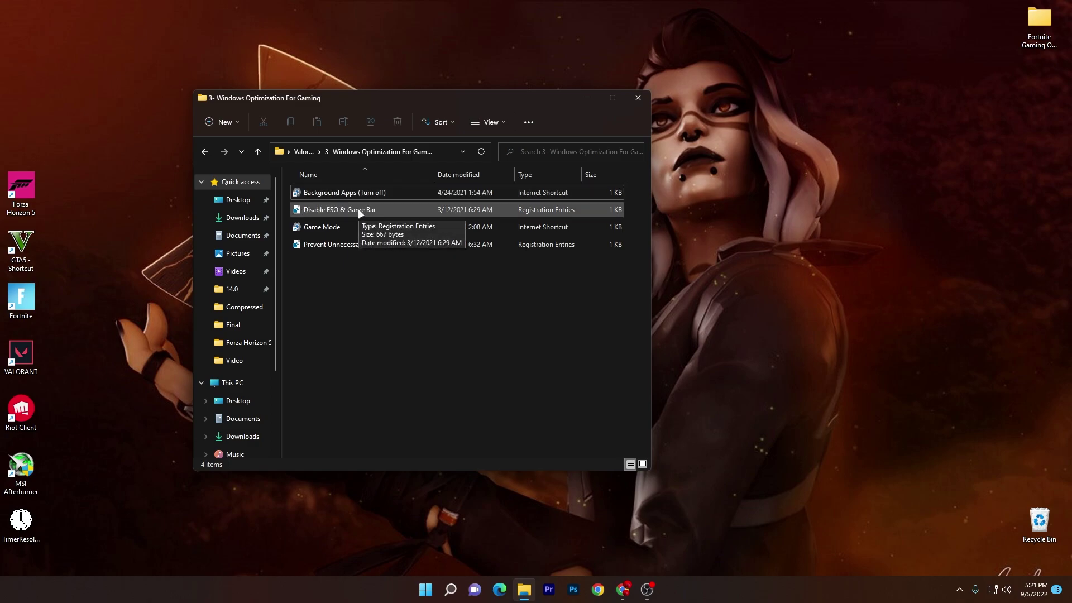
double_click(360, 212)
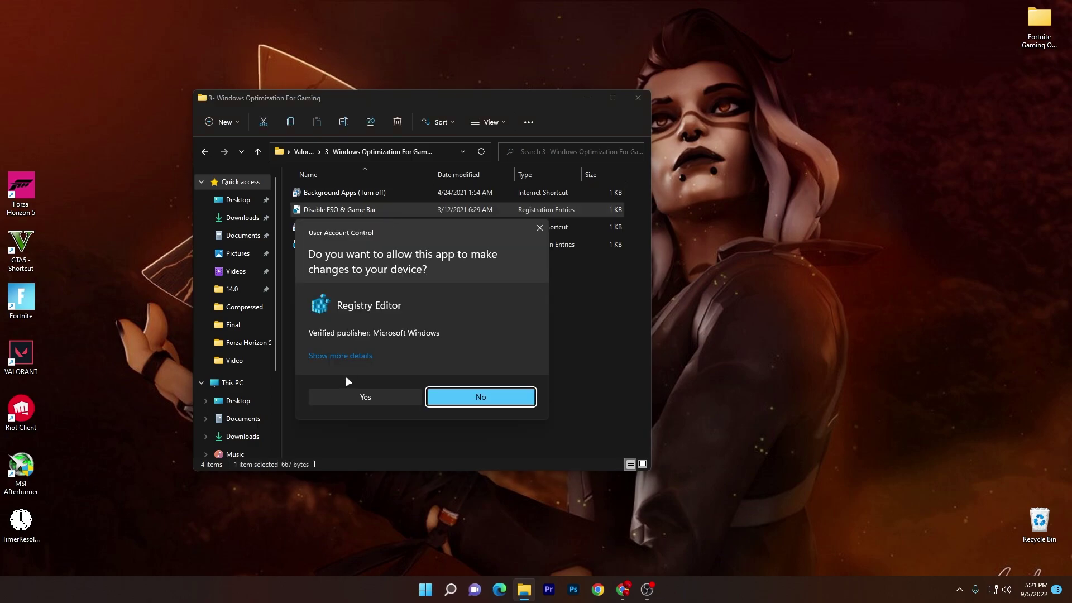
click(480, 394)
click(620, 310)
click(663, 297)
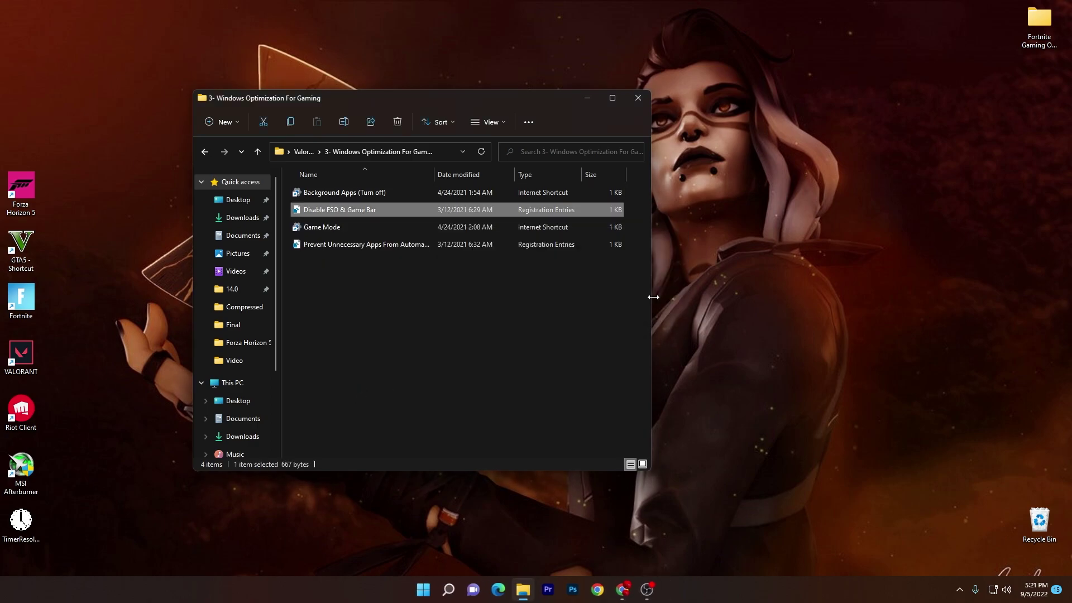
Open the Game Mode settings, then merge the startup-apps registry tweak
double_click(331, 228)
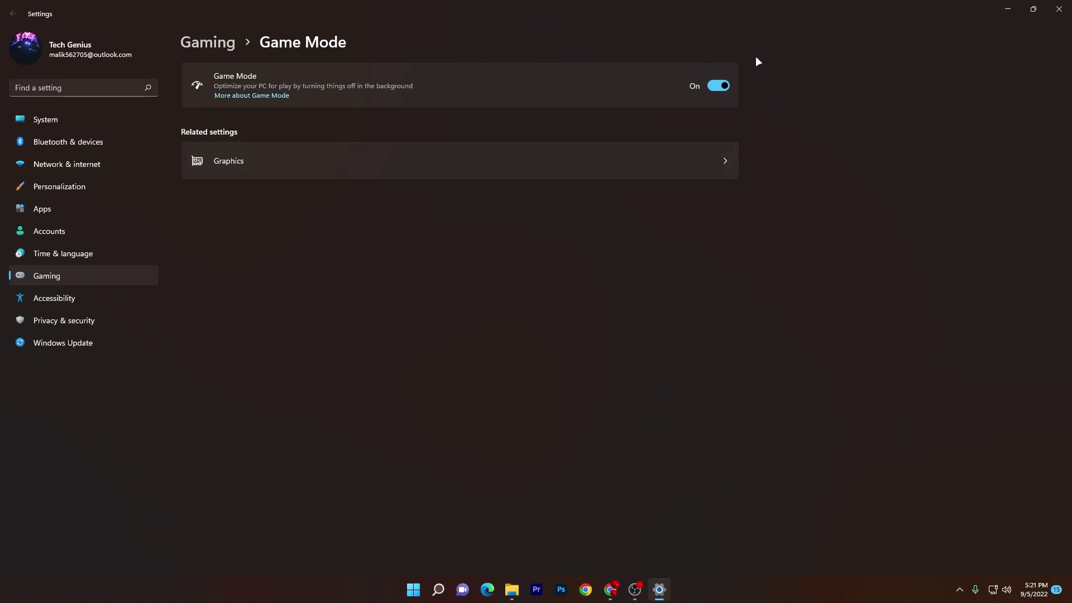
click(1007, 8)
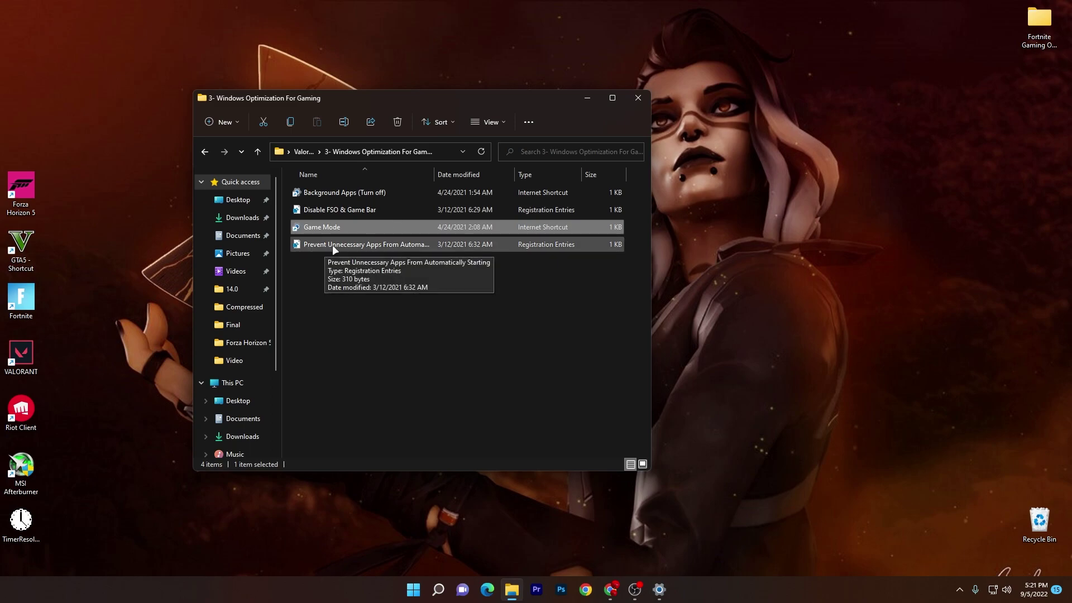
double_click(404, 244)
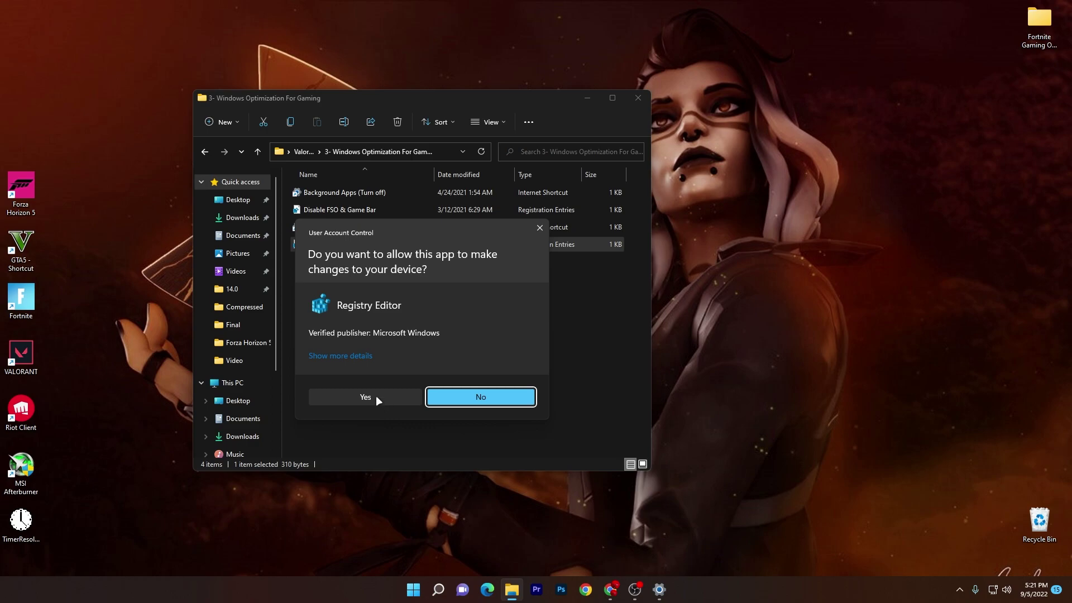
click(377, 395)
click(620, 310)
click(656, 295)
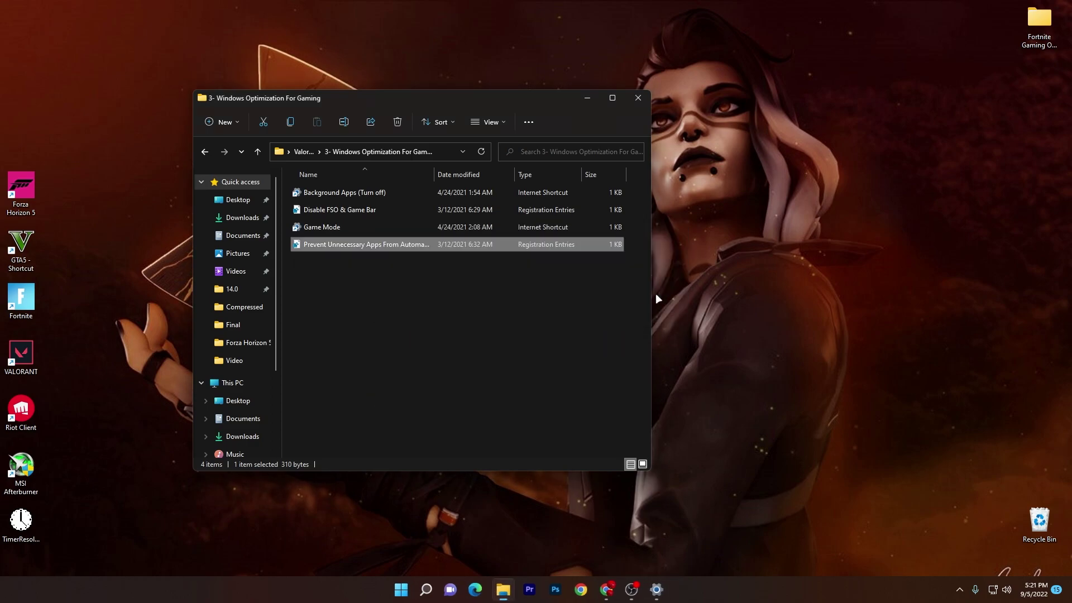
Close the pack folder, restore Settings and browse the Graphics page's per-app GPU preferences
click(637, 98)
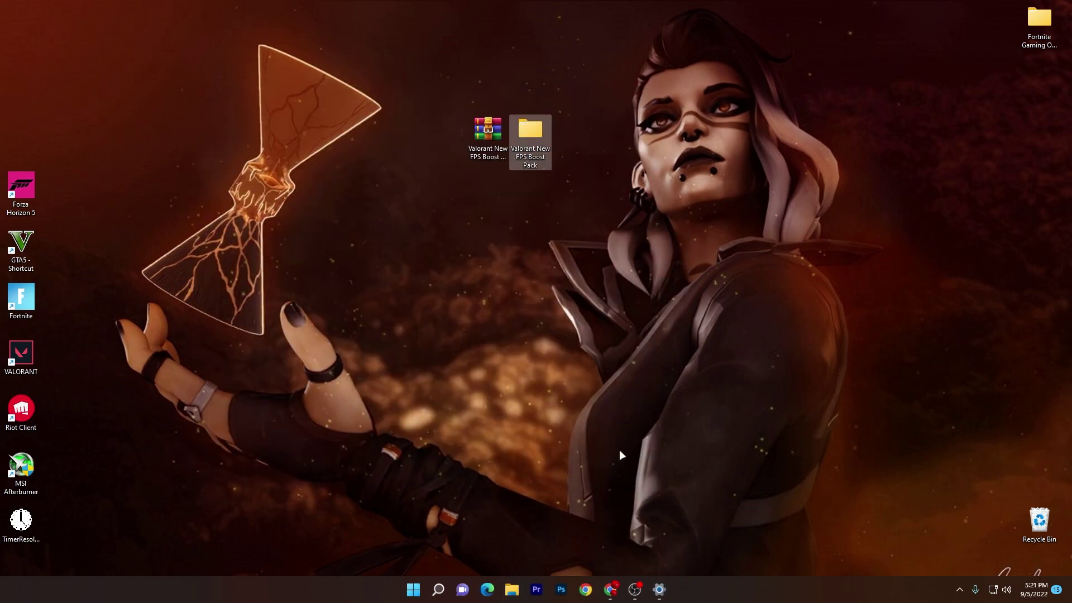
click(668, 580)
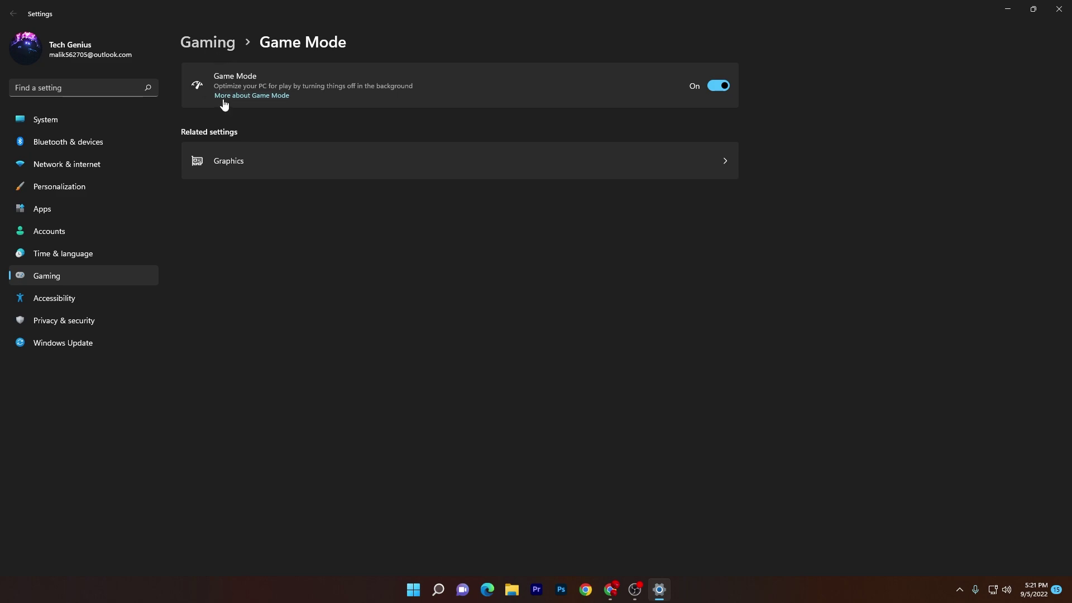
click(291, 158)
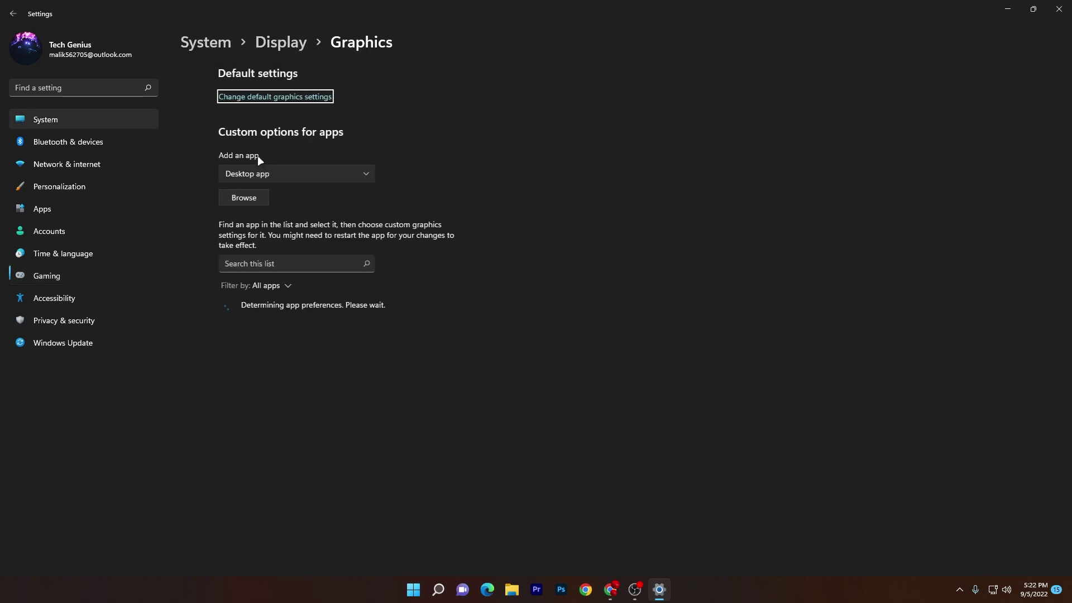
scroll(324, 276, down, 3)
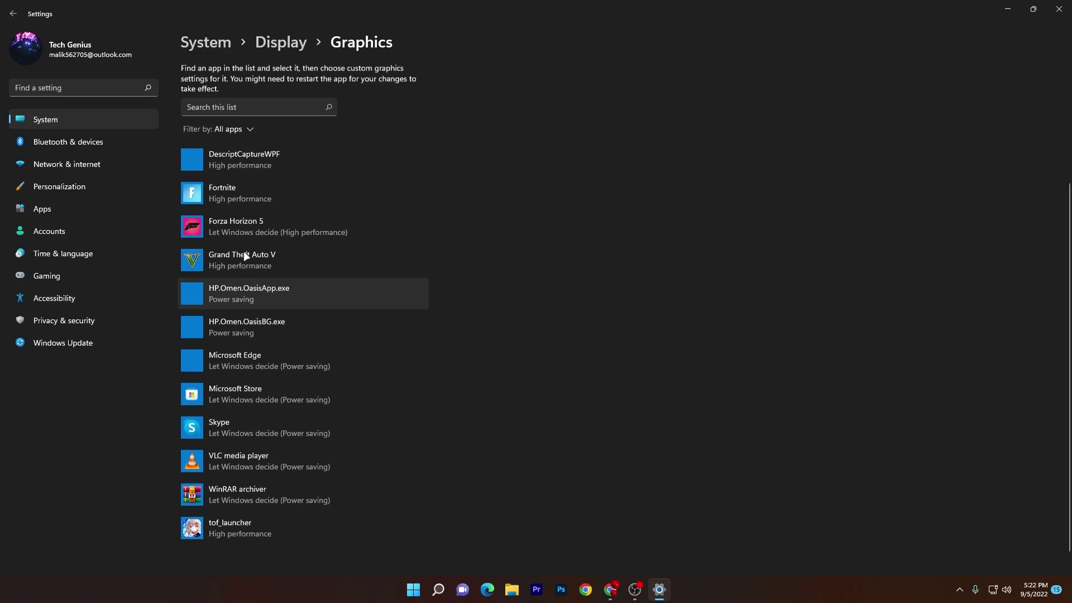
scroll(244, 250, up, 2)
scroll(279, 256, down, 2)
scroll(209, 234, up, 3)
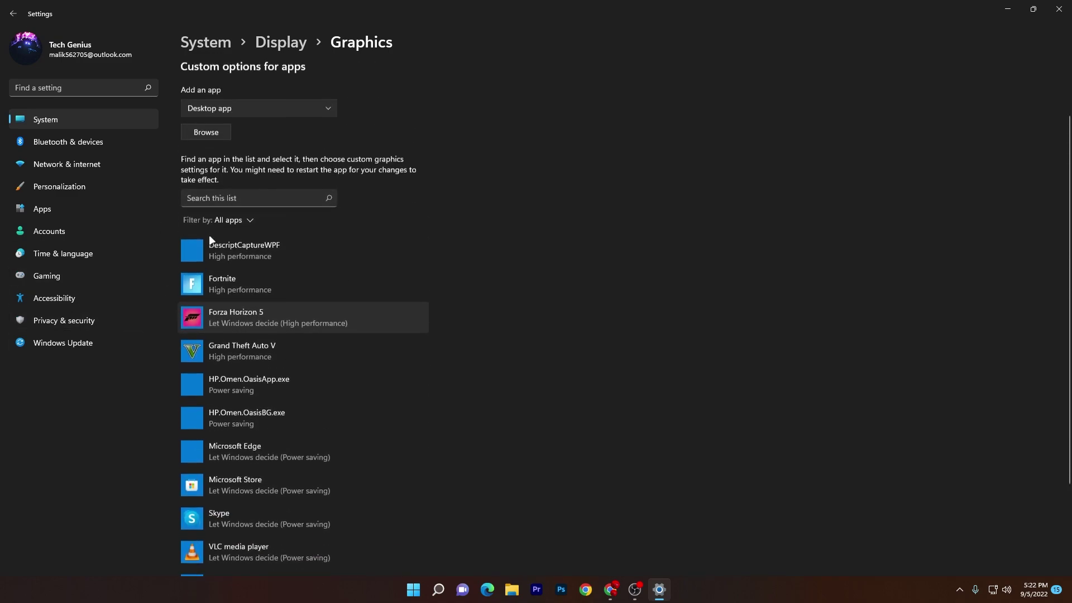
Add VALORANT-Win64-Shipping.exe from C:\Riot Games\VALORANT\live\ShooterGame\Binaries\Win64 to the graphics app list
click(205, 172)
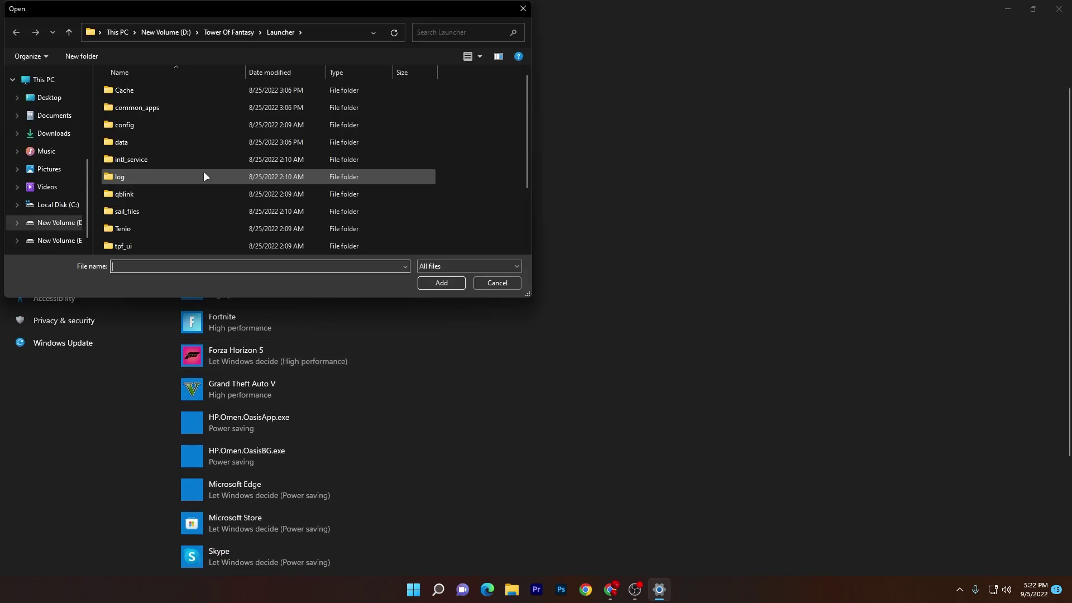
click(49, 205)
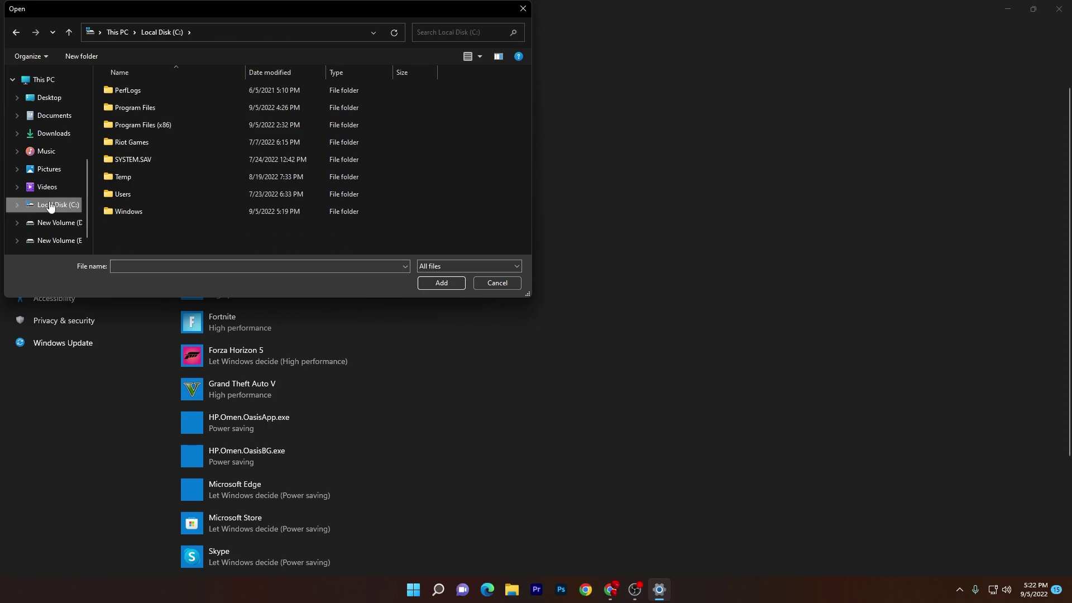
double_click(131, 144)
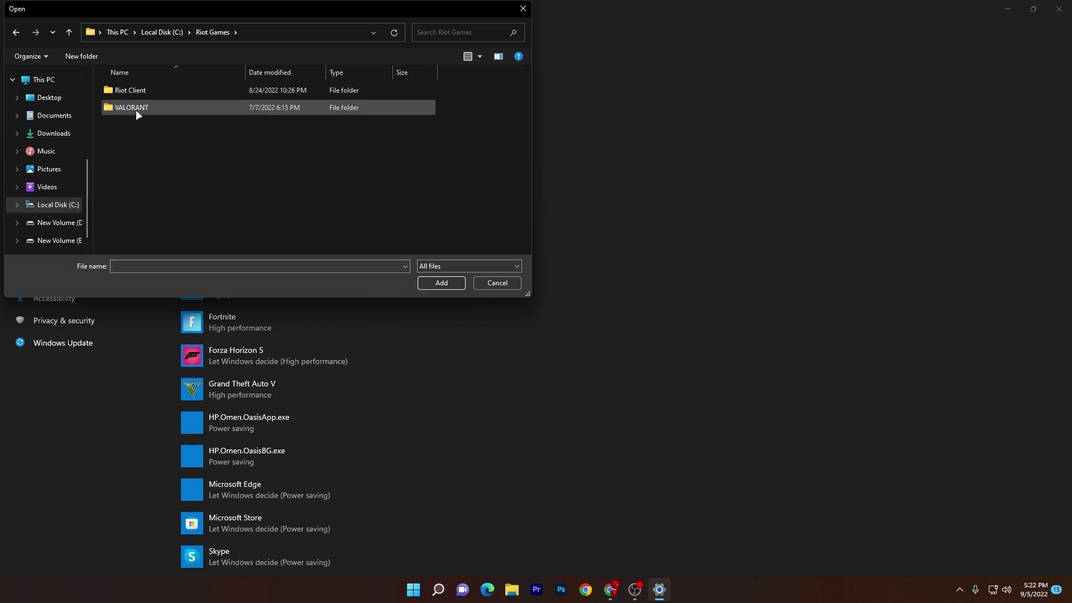
double_click(136, 106)
double_click(148, 96)
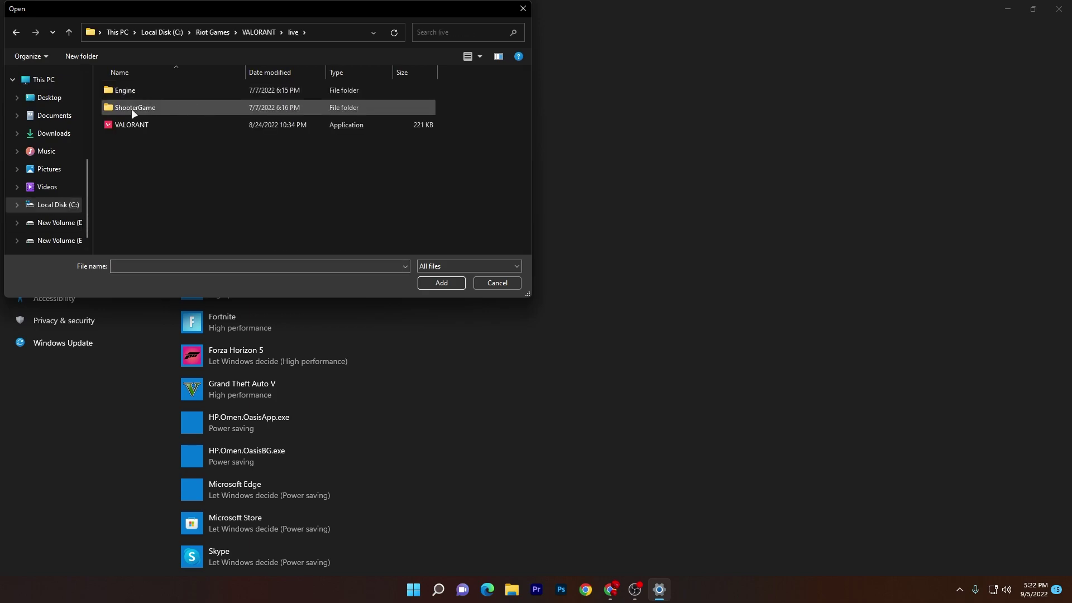
double_click(131, 109)
double_click(162, 92)
double_click(152, 93)
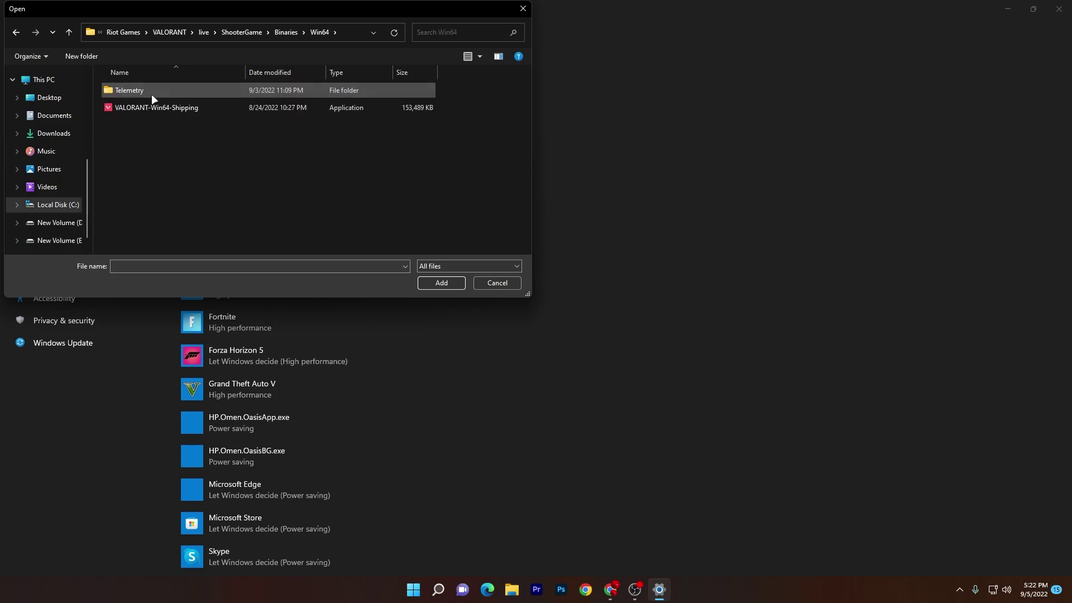
click(160, 108)
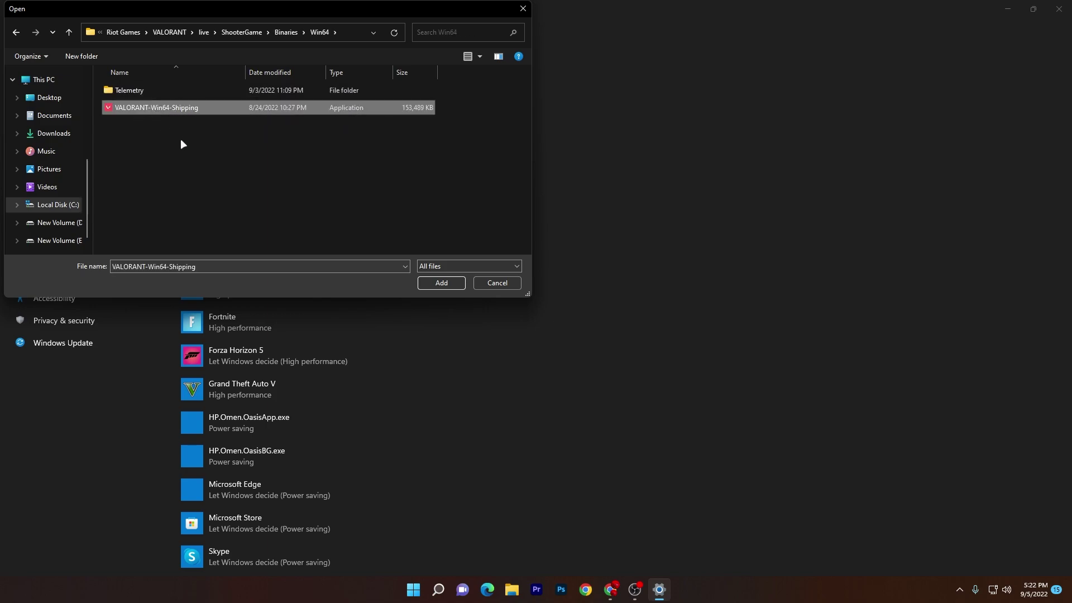
click(439, 283)
Save VALORANT's graphics preference as High performance and close Settings
click(345, 405)
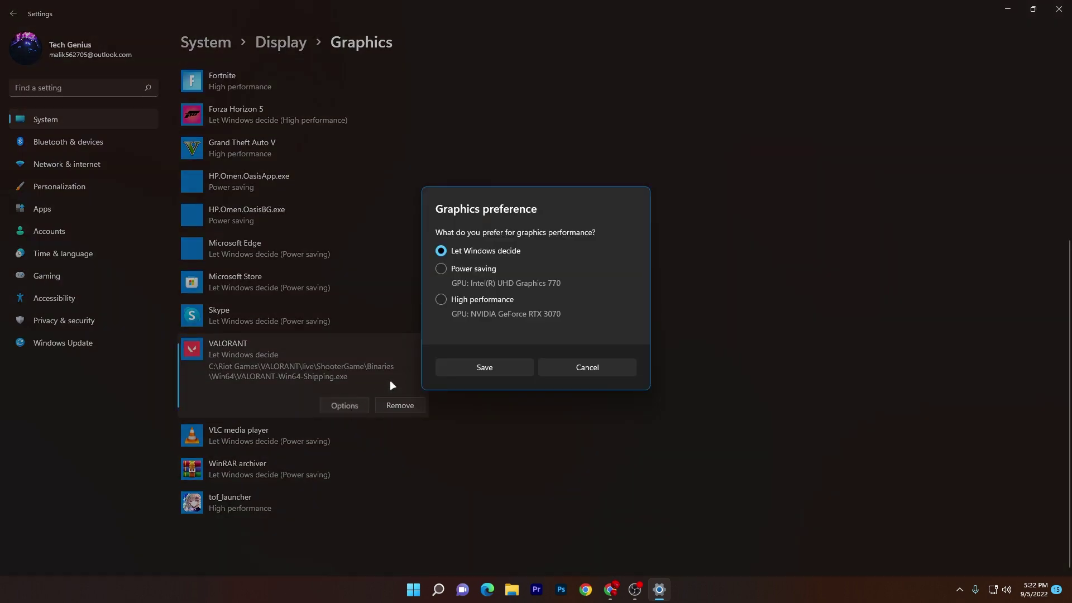
click(484, 367)
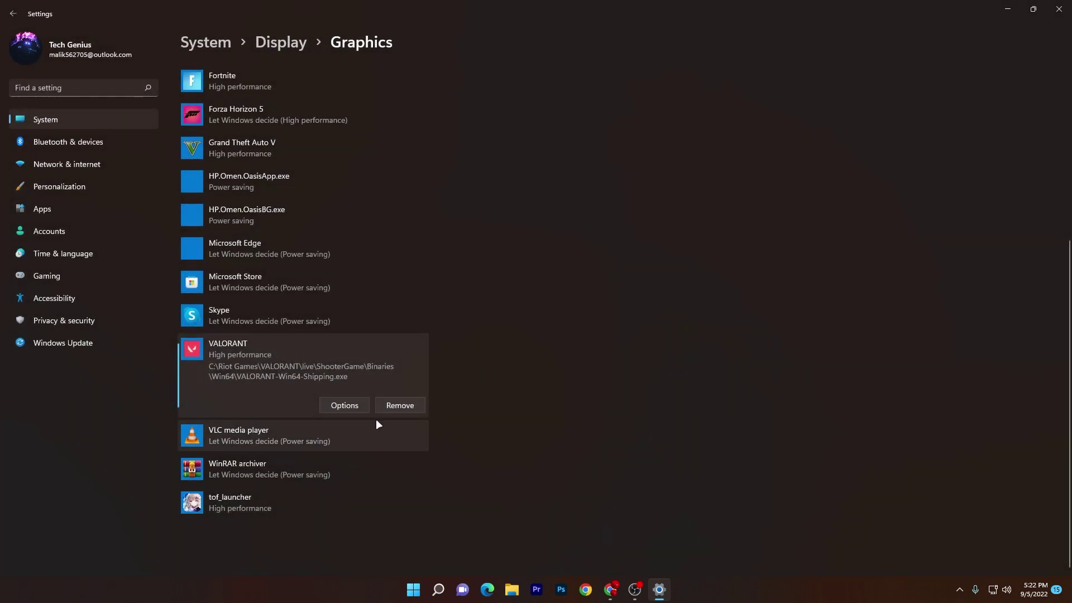
click(1059, 9)
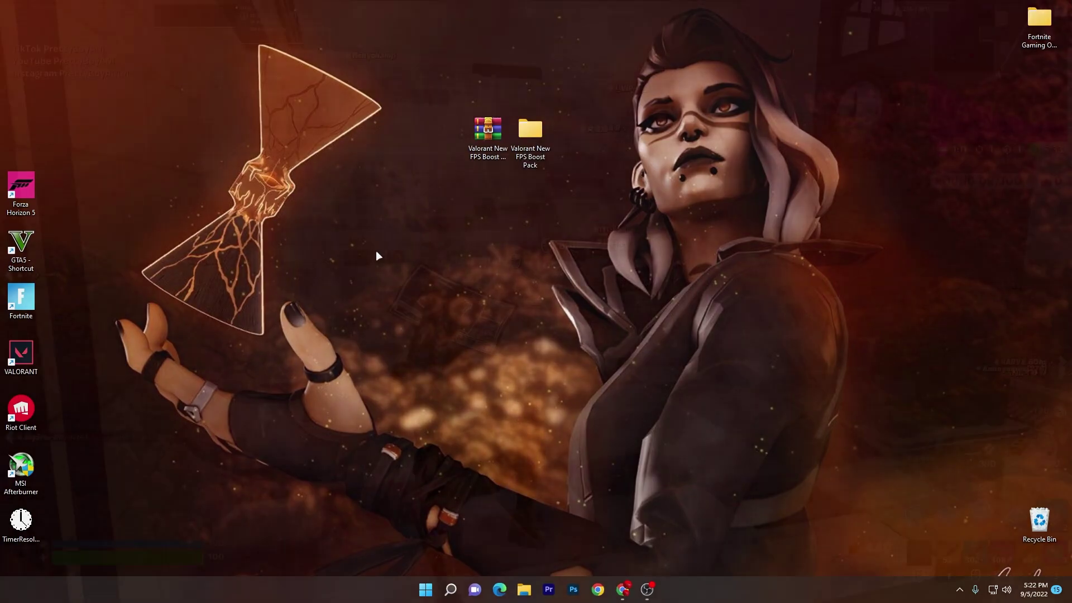